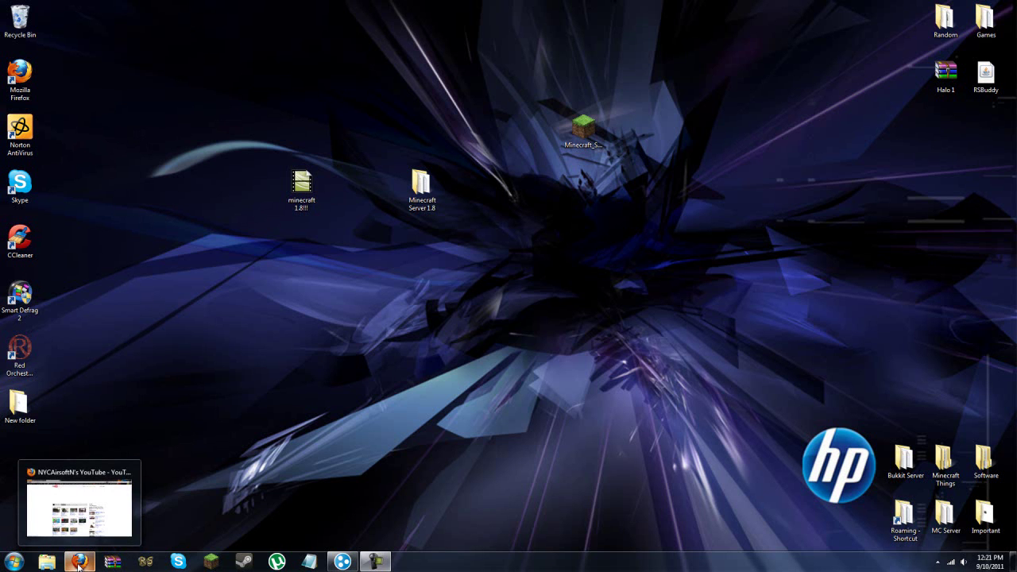
Step: Bring Firefox back up and select its address bar to search the history
left_click(78, 564)
left_click(294, 26)
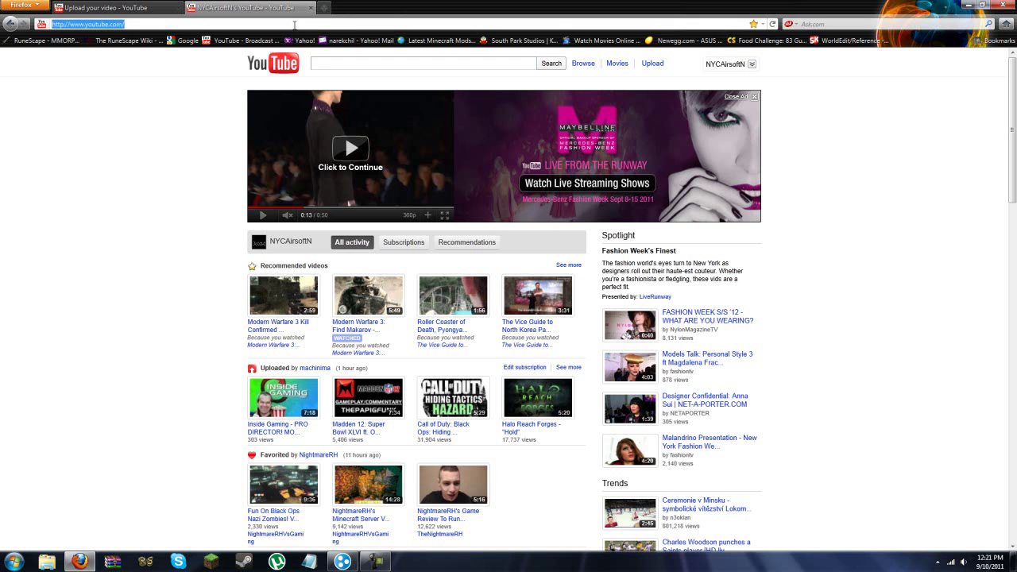
Step: Type 1.8, open the 'Want to play 1.8 Early?' article, scroll to its jar links, then minimize Firefox
type("1.8")
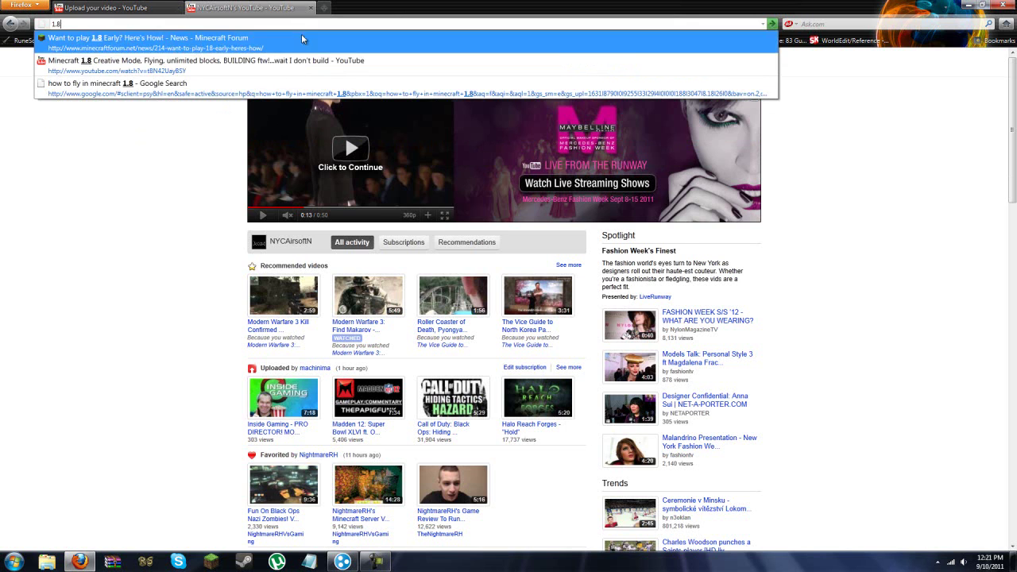
left_click(302, 38)
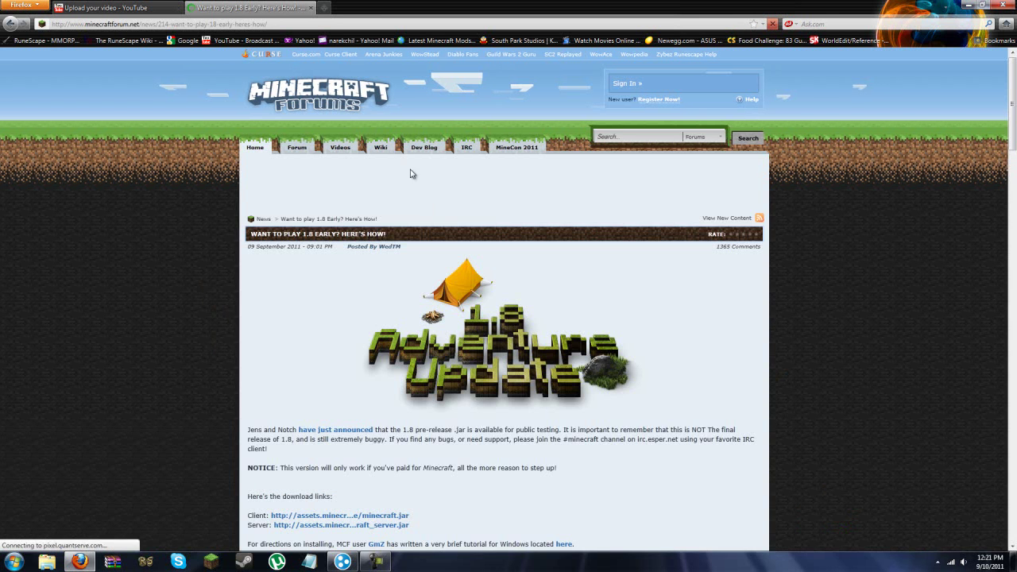
scroll(503, 266, "down", 3)
scroll(503, 265, "down", 1)
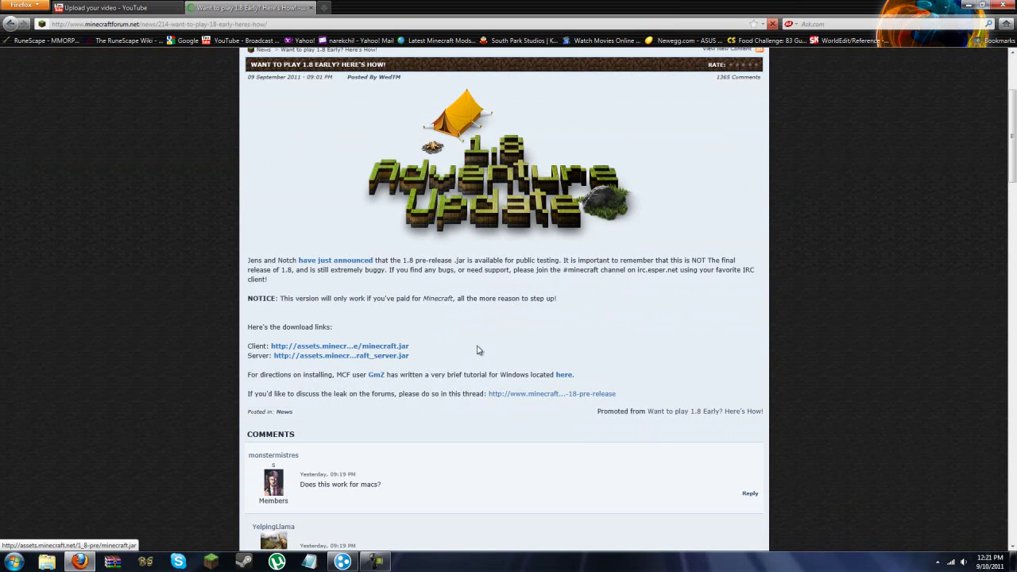
left_click(355, 349)
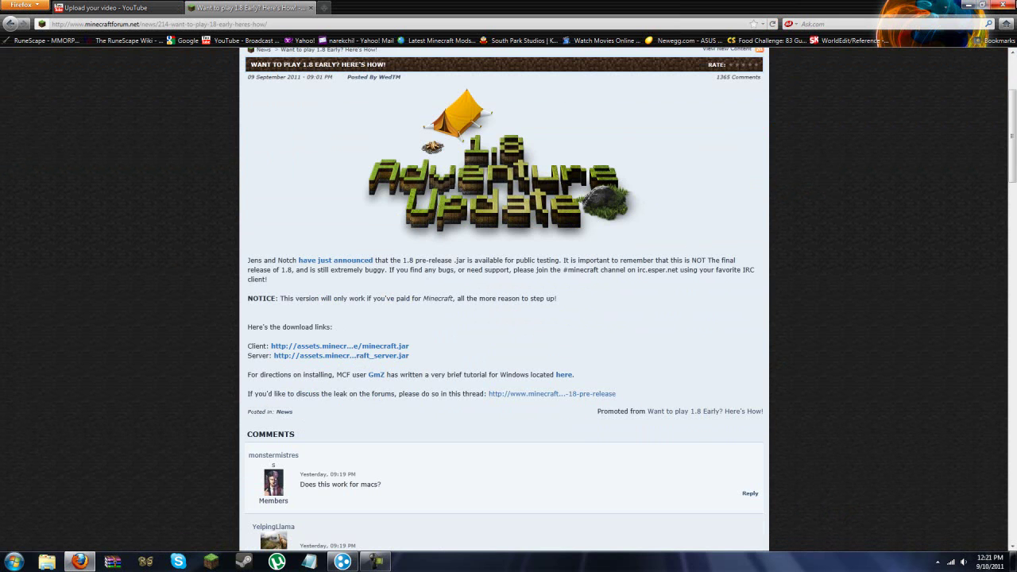
left_click(971, 5)
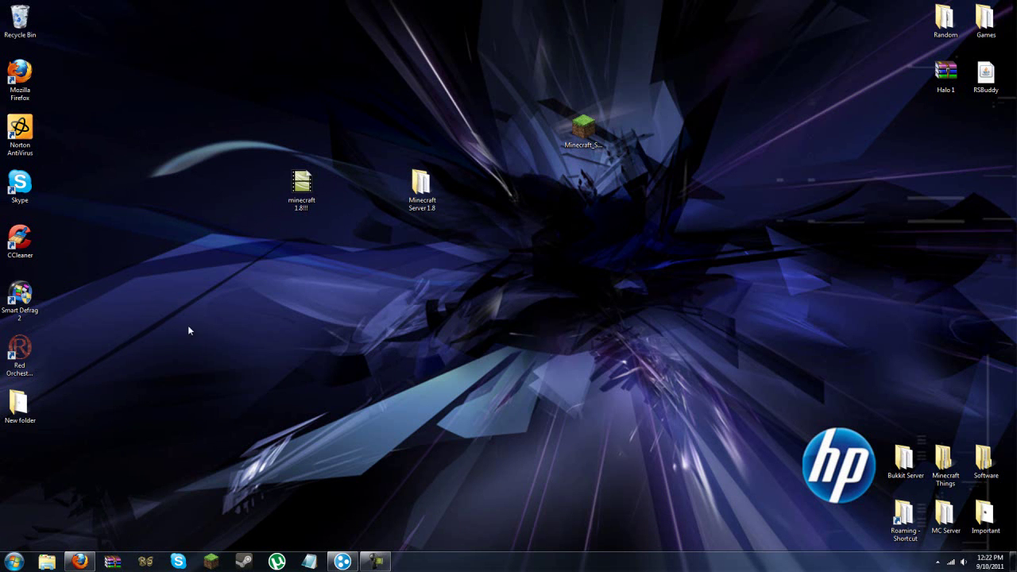
Step: Restore Firefox and open its Downloads list from the main menu
left_click(3, 553)
left_click(81, 557)
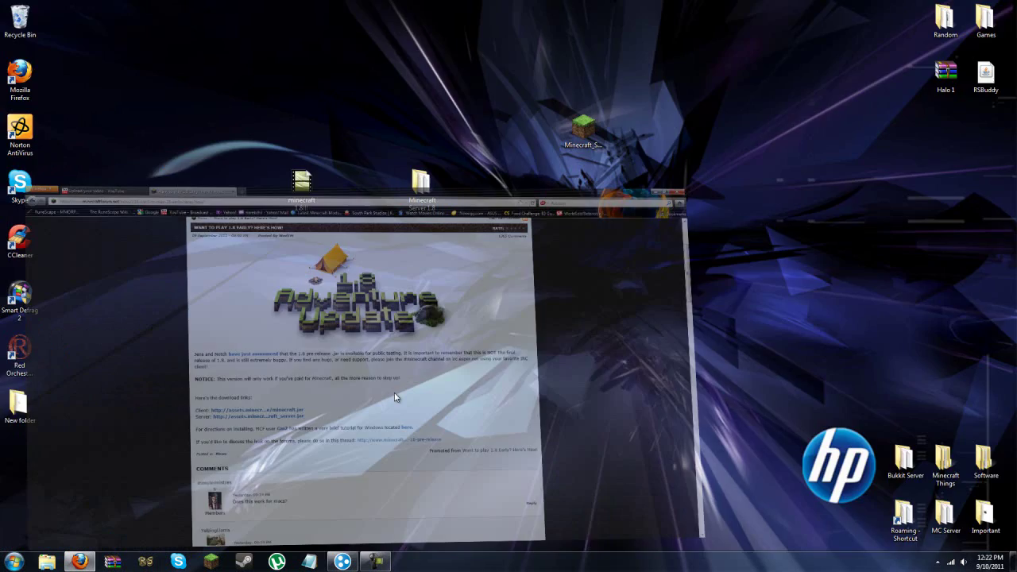
left_click(22, 5)
left_click(149, 44)
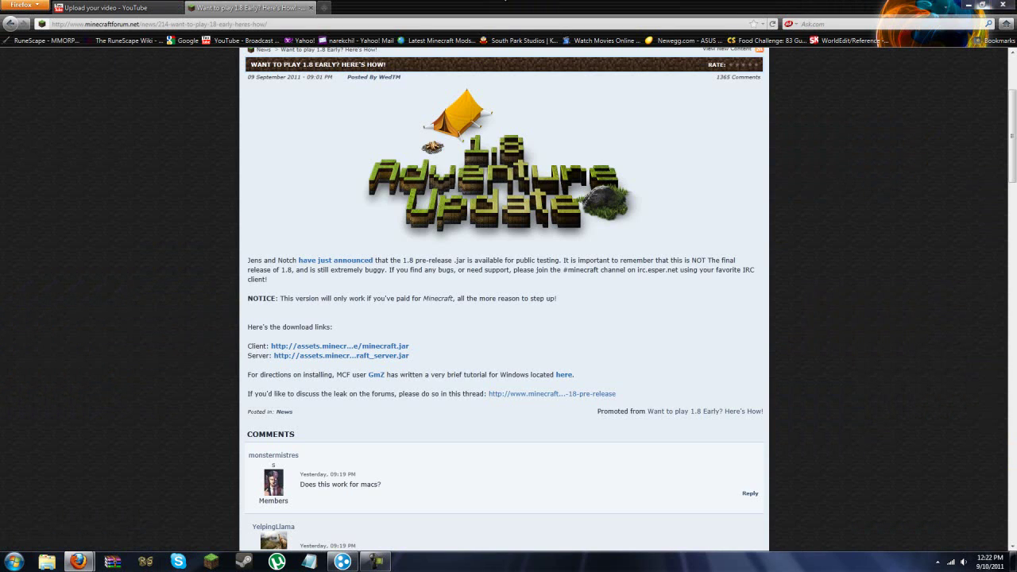
left_click(970, 4)
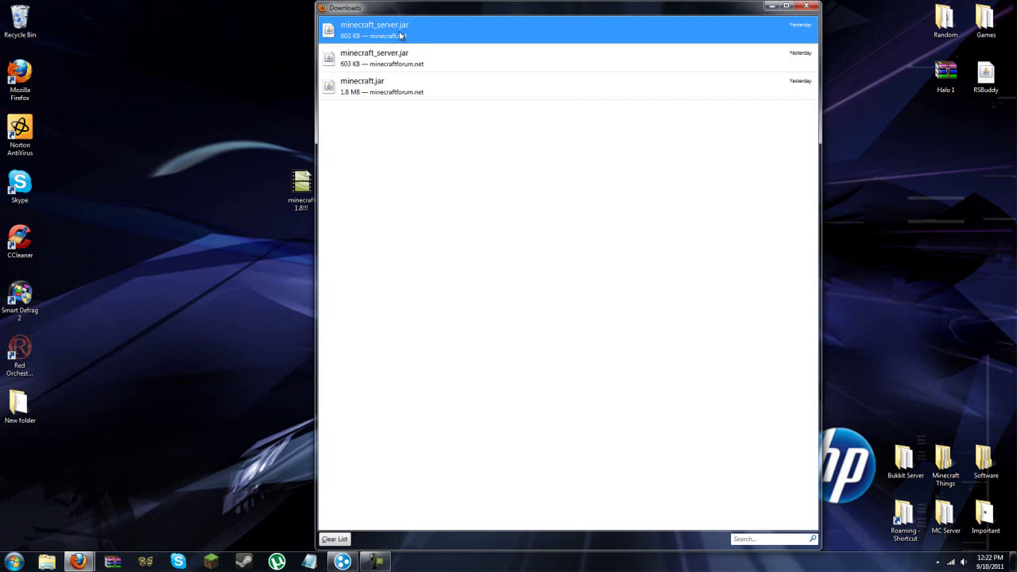
Step: Check the earlier minecraft_server.jar and minecraft.jar downloads, then return to the 1.8 article
left_click(423, 62)
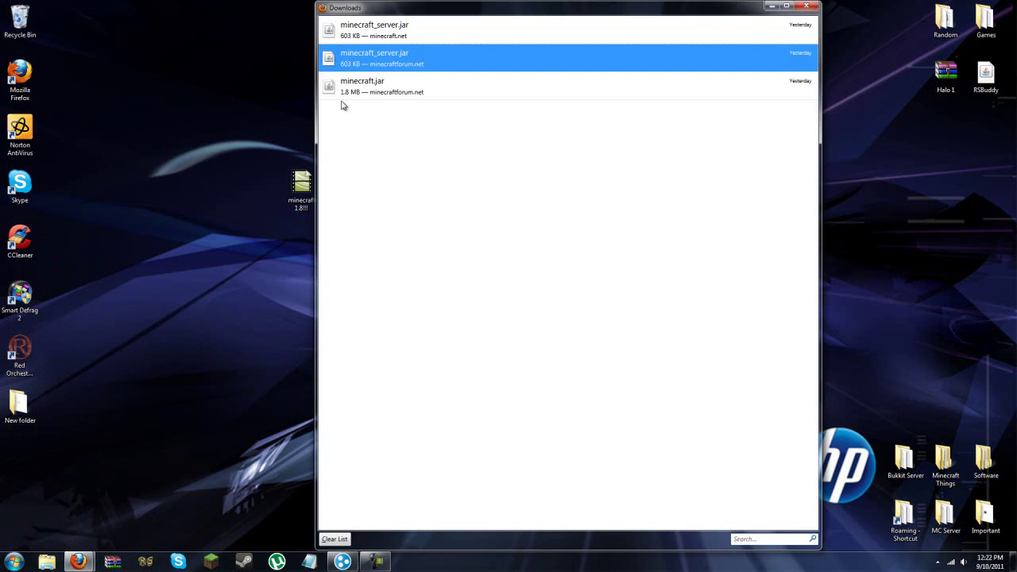
left_click(376, 97)
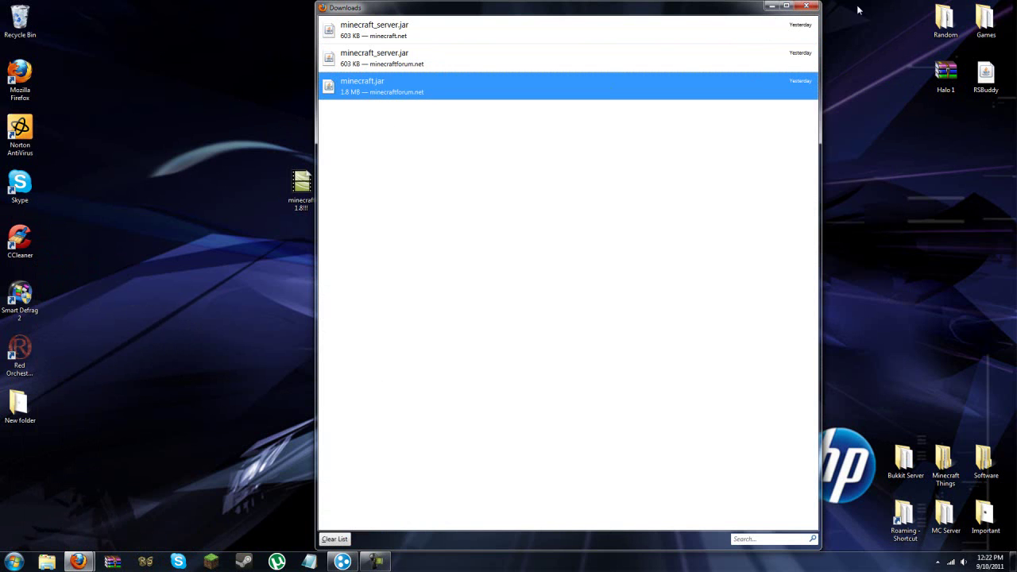
left_click(807, 5)
left_click(77, 562)
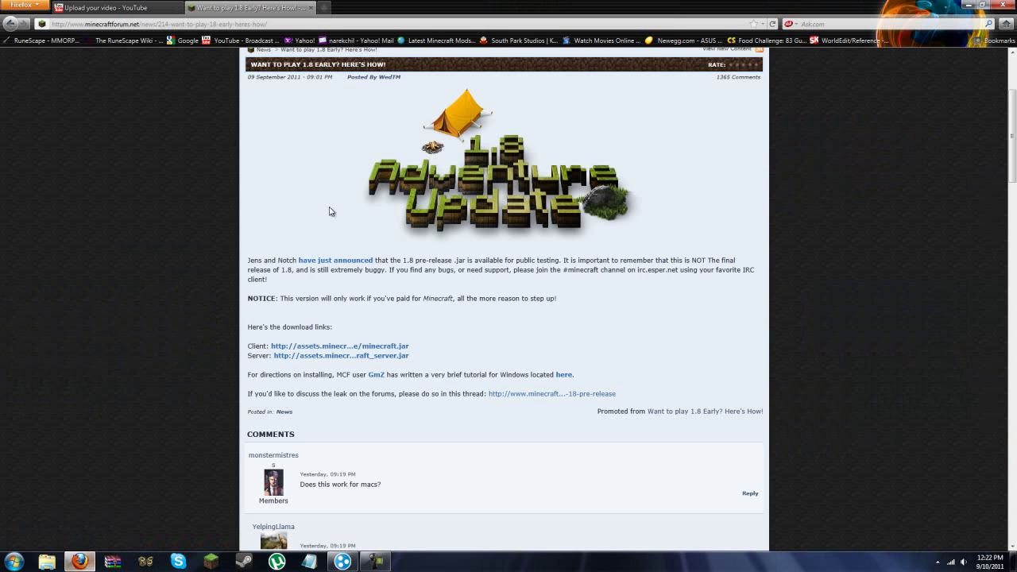
Step: Save the 1.8 client minecraft.jar and drag the finished download onto the desktop
left_click(335, 348)
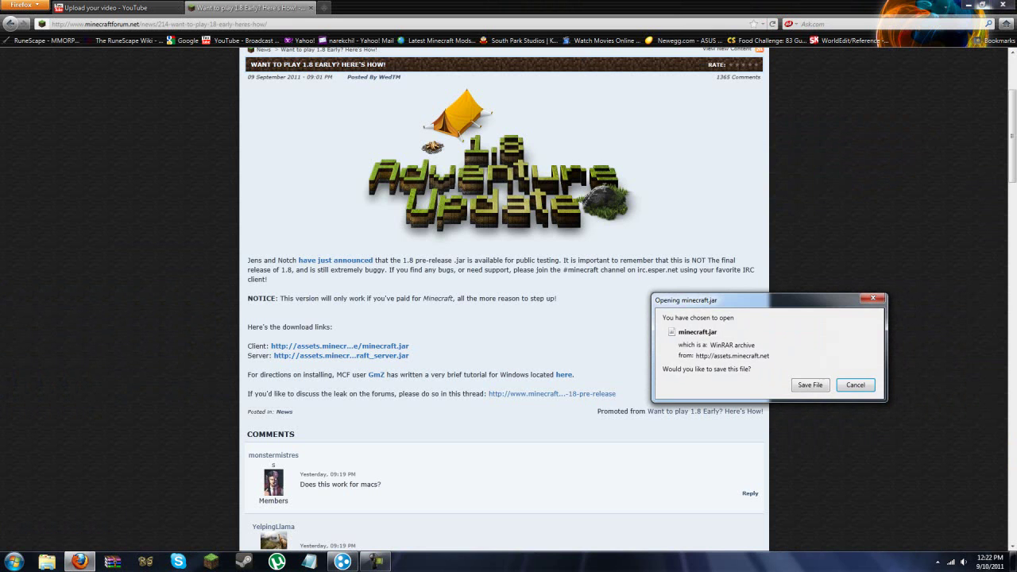
left_click(811, 385)
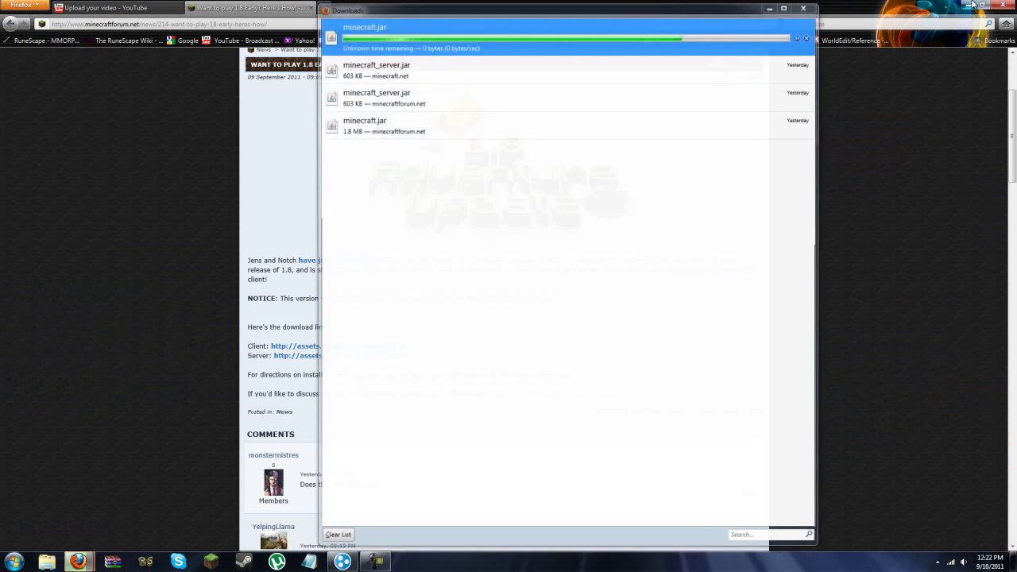
left_click(971, 5)
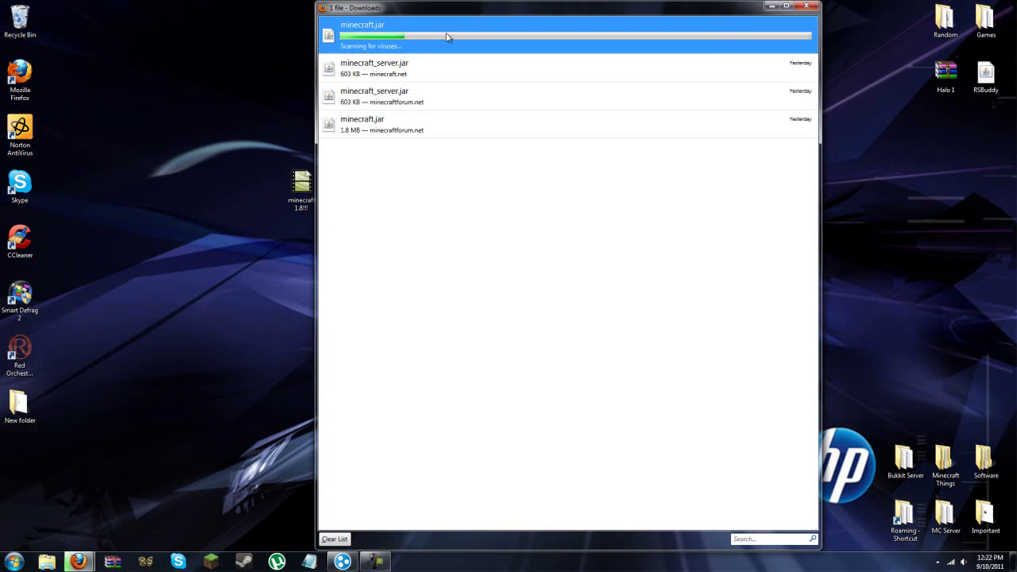
left_click_drag(445, 36, 201, 241)
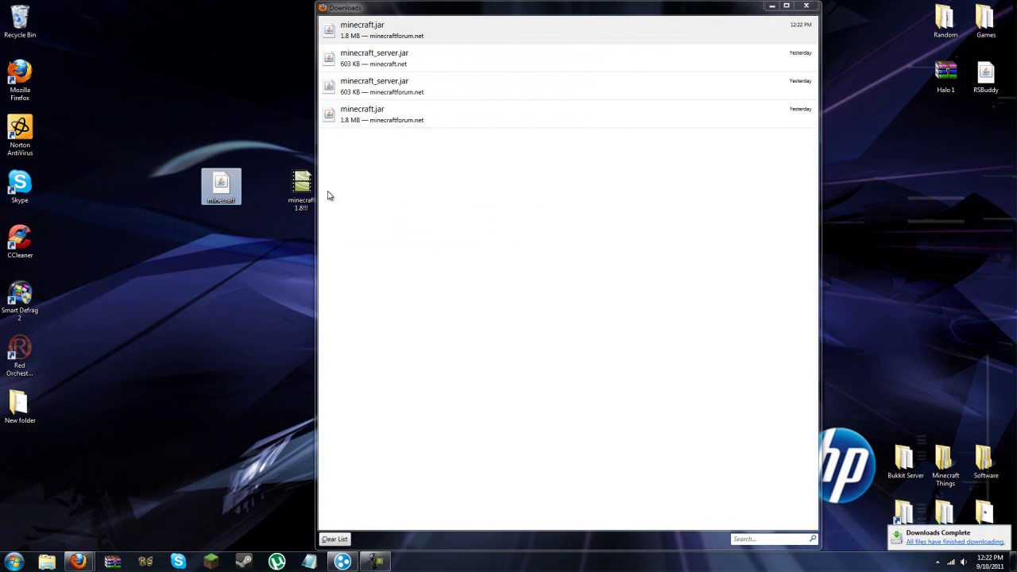
left_click(769, 8)
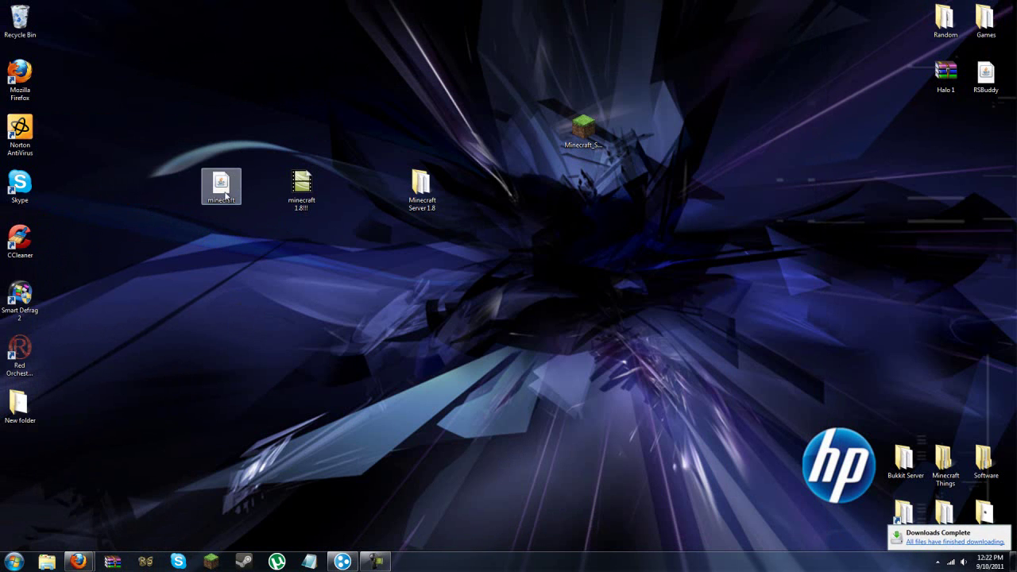
Step: Bring up the Start menu search and start typing %appdata%
key("super")
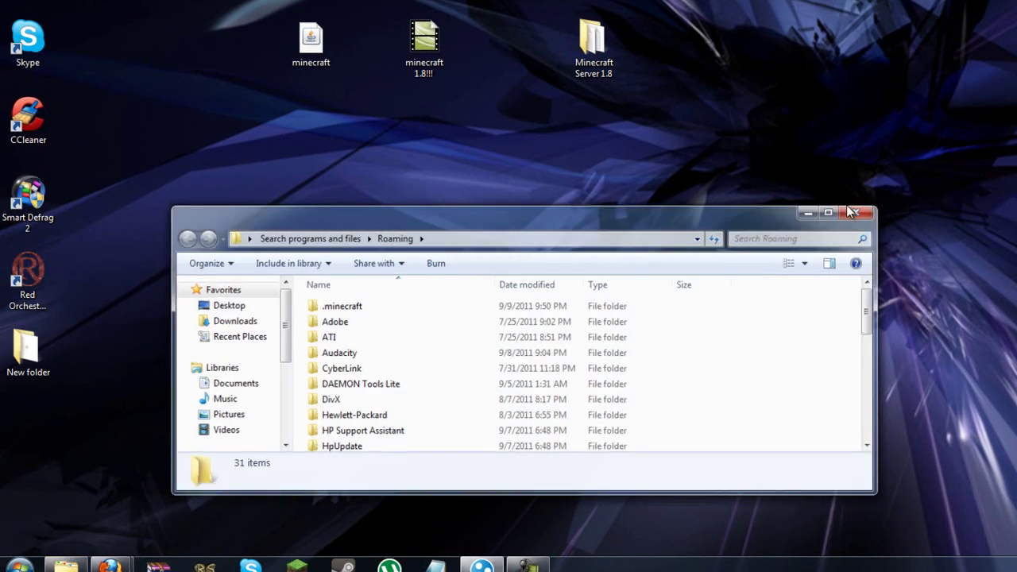
left_click(865, 212)
key("super")
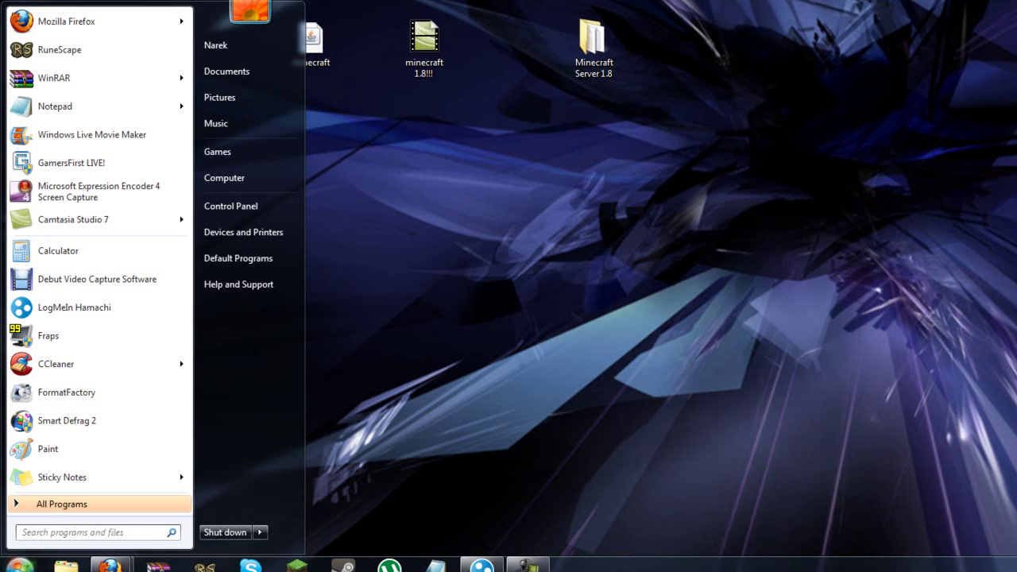
left_click(71, 529)
type("%appdata%")
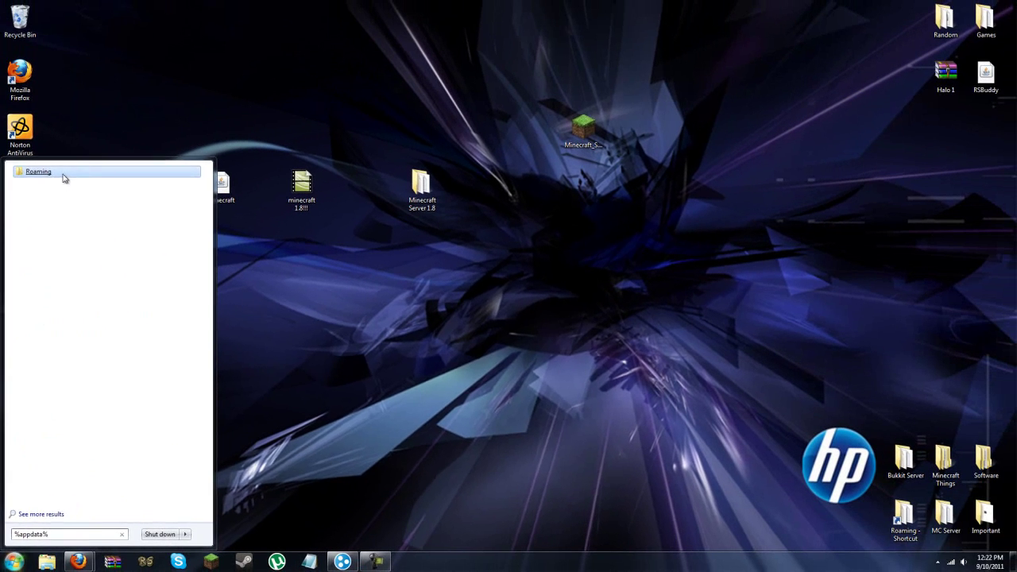
Step: Open Roaming, snap it to the right half, then open .minecraft and its bin folder
left_click(65, 171)
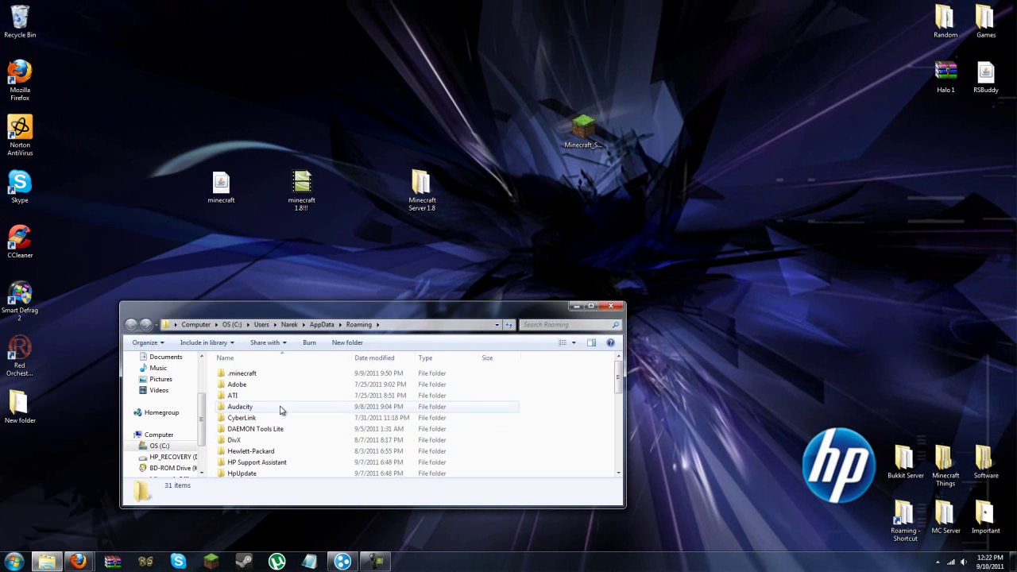
left_click_drag(321, 311, 1016, 147)
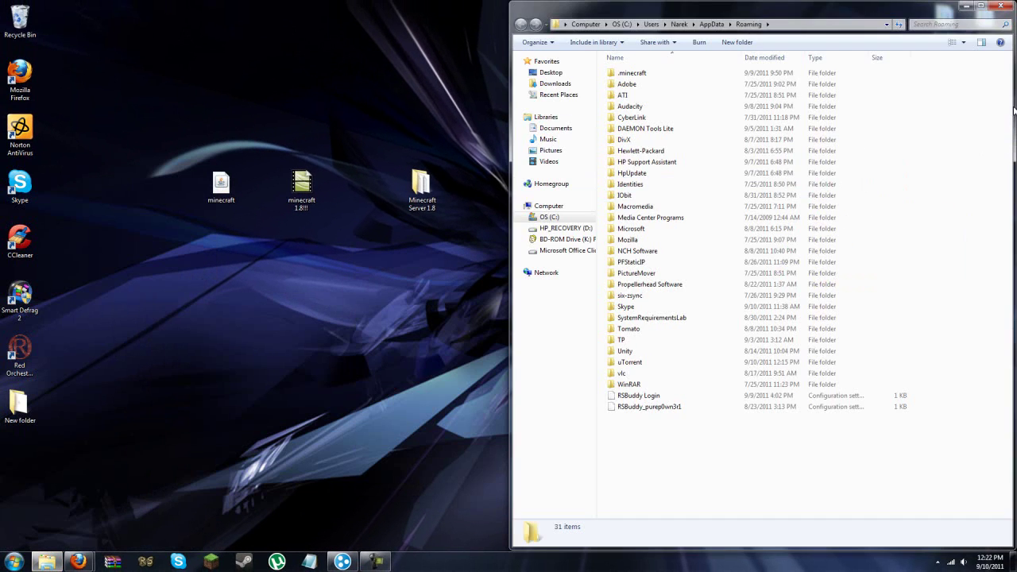
double_click(675, 74)
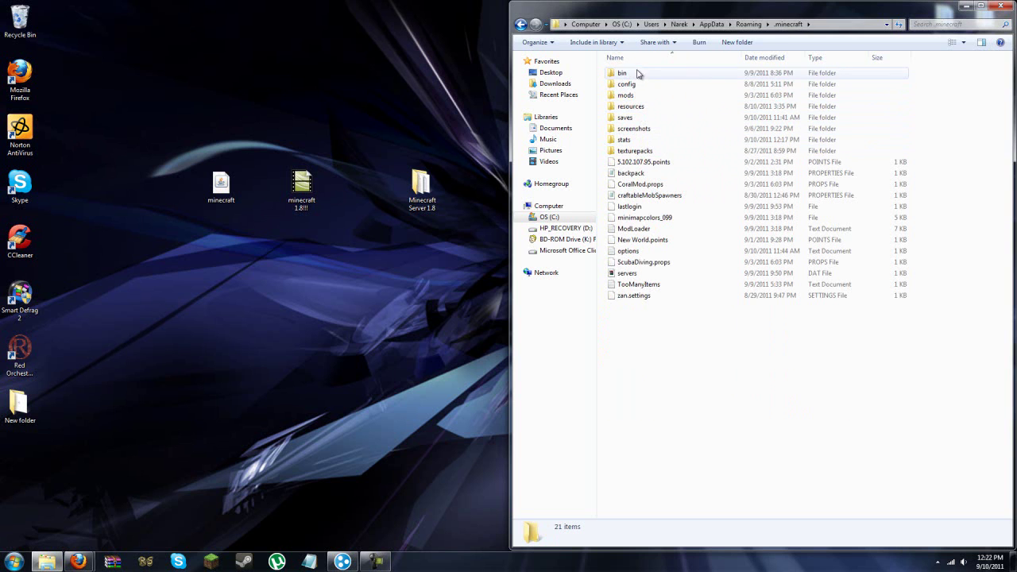
double_click(637, 73)
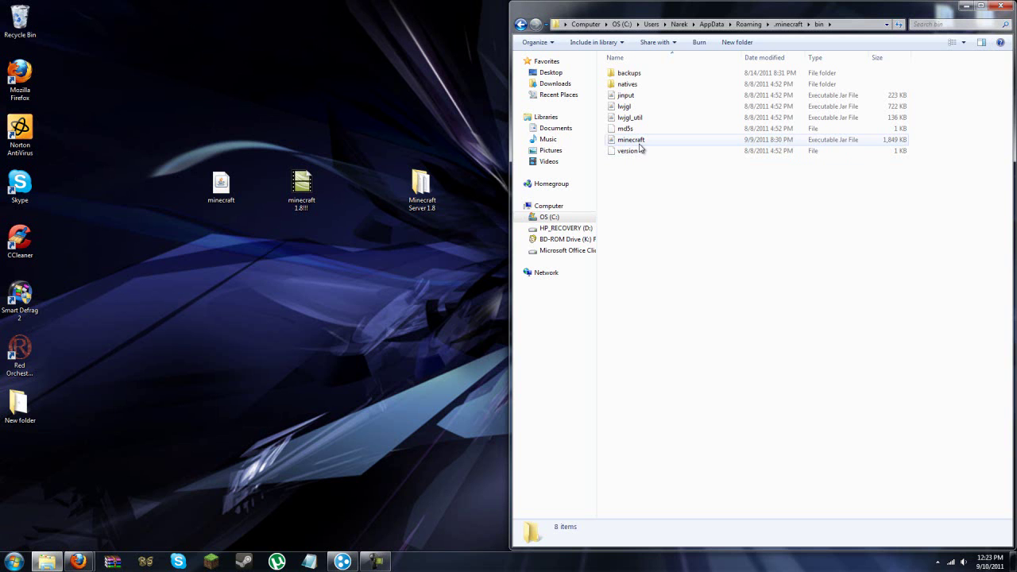
Step: Try moving bin's minecraft jar to the desktop, decline replacing it, and close the bin window
left_click_drag(635, 143, 366, 131)
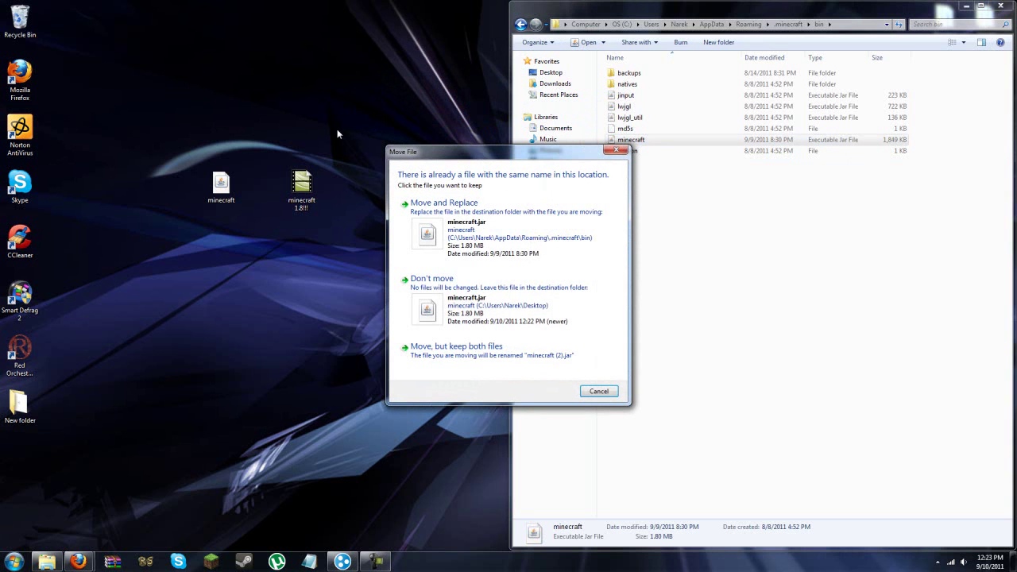
left_click(591, 392)
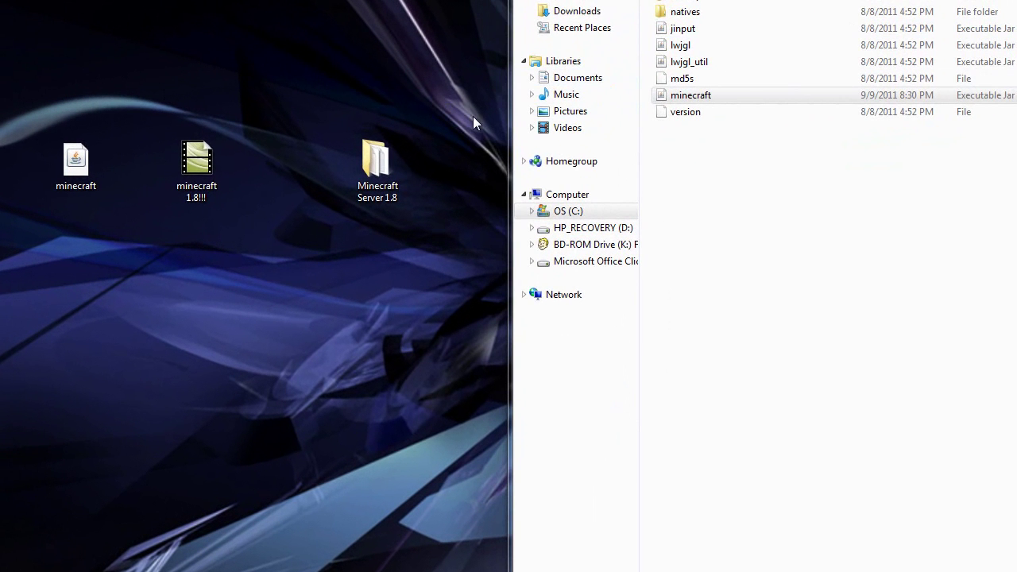
left_click_drag(83, 151, 261, 84)
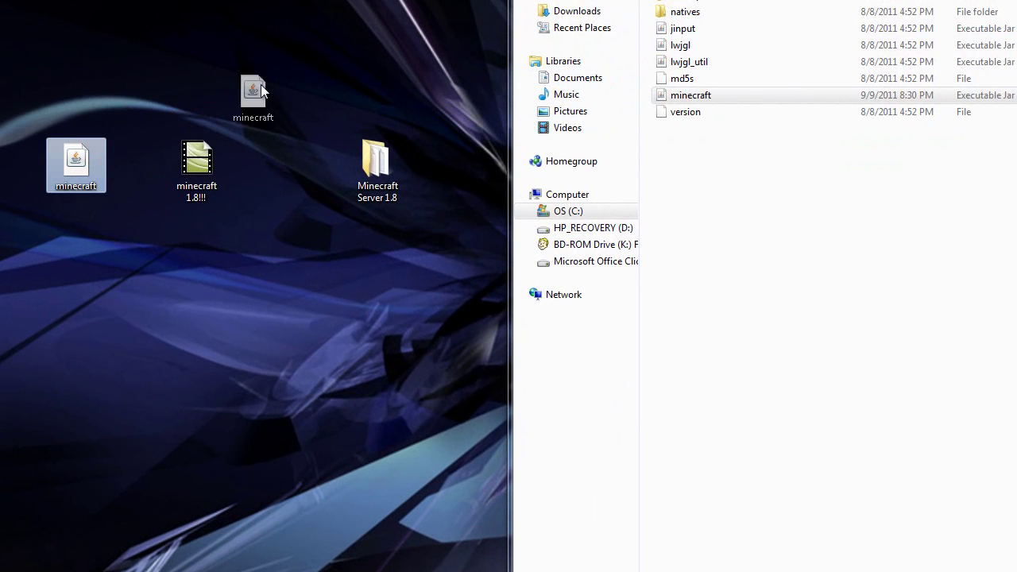
left_click_drag(372, 68, 100, 158)
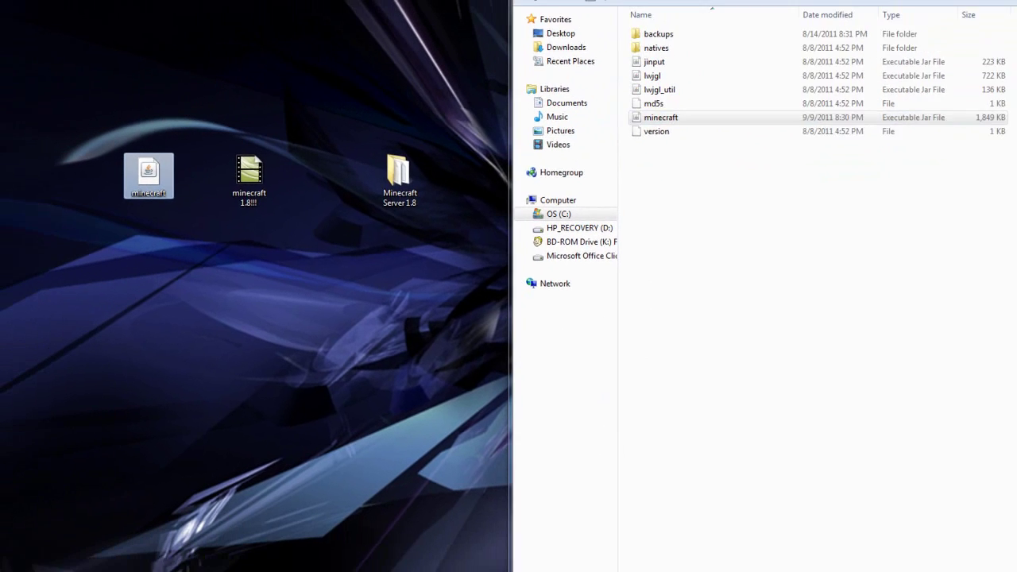
left_click(1003, 7)
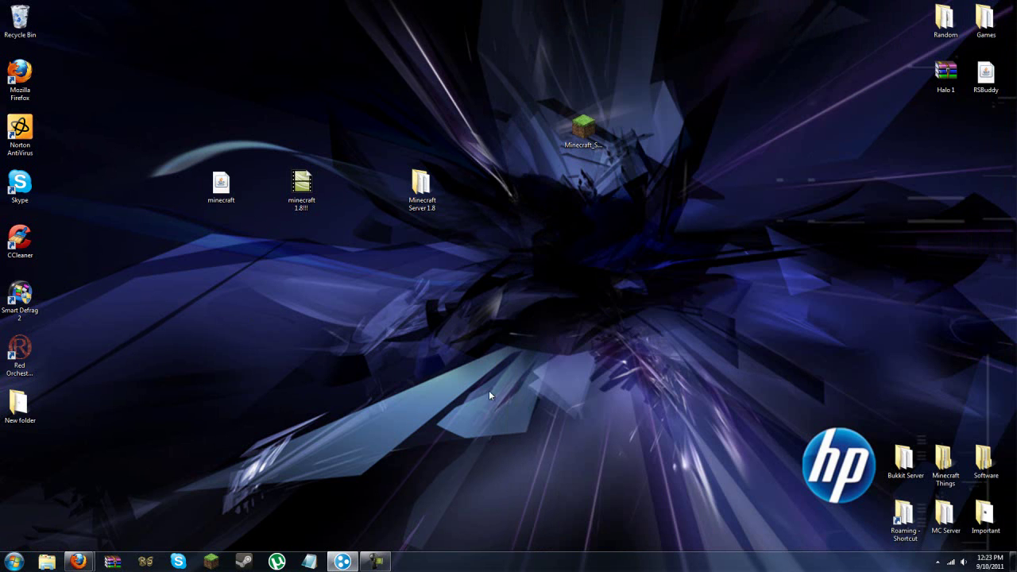
Step: Return to the 1.8 article and save minecraft_server.jar from its Server download link
left_click(75, 485)
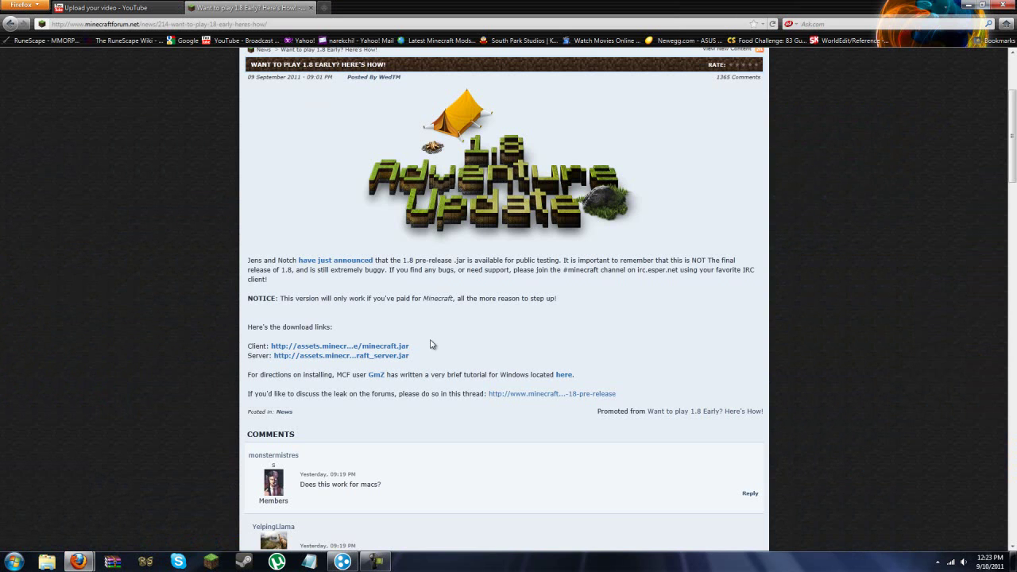
left_click(294, 356)
left_click(826, 386)
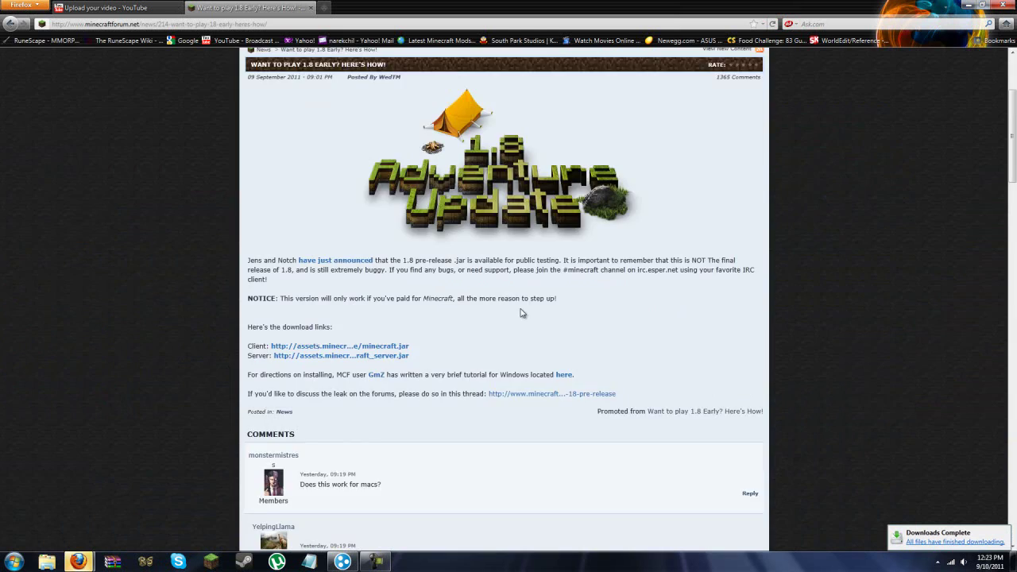
scroll(521, 312, "up", 4)
scroll(723, 220, "down", 3)
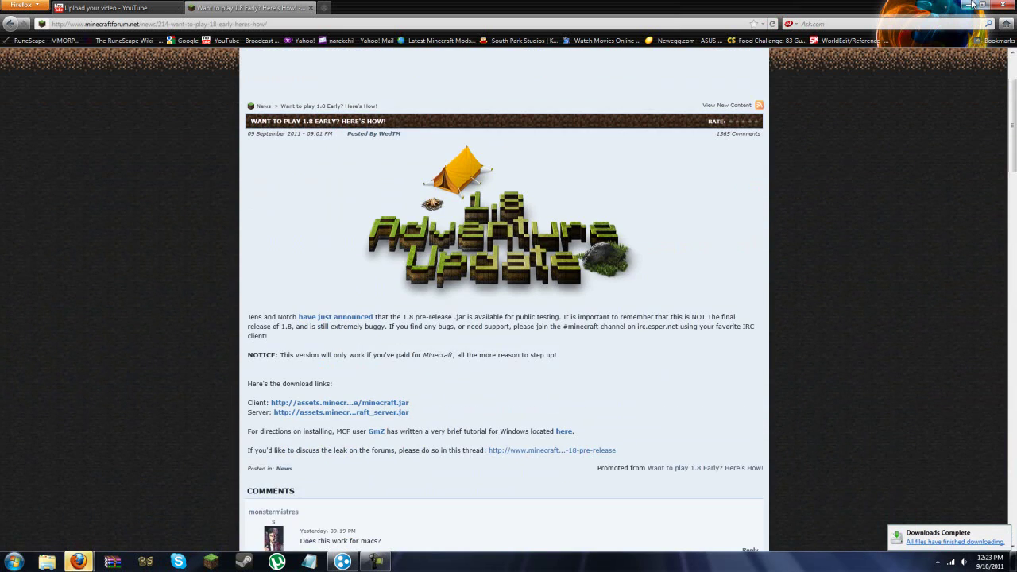
Step: Drag the new minecraft_server.jar from Firefox Downloads onto the desktop, then open the MC Server folder
left_click(970, 5)
left_click(914, 549)
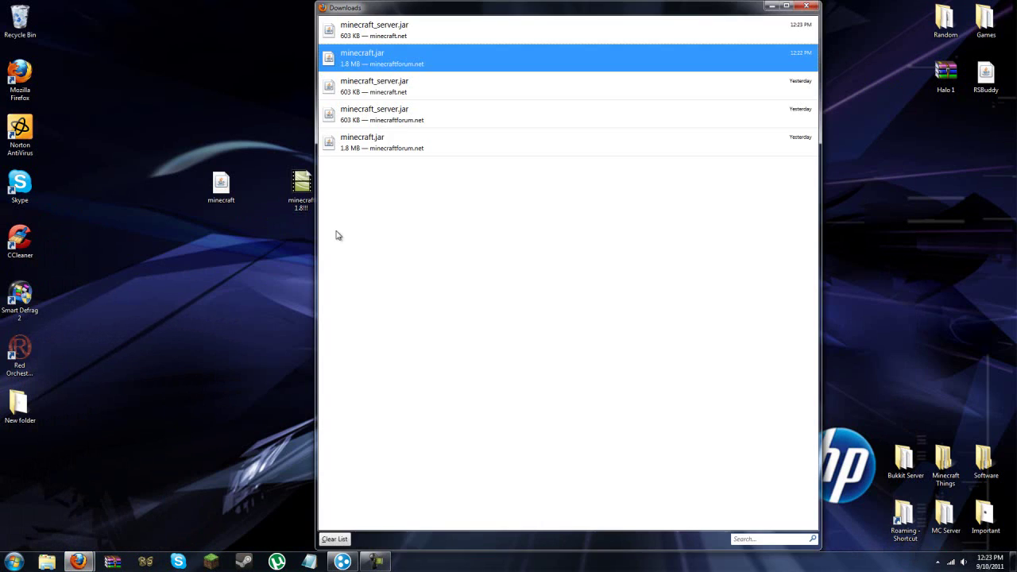
left_click(420, 38)
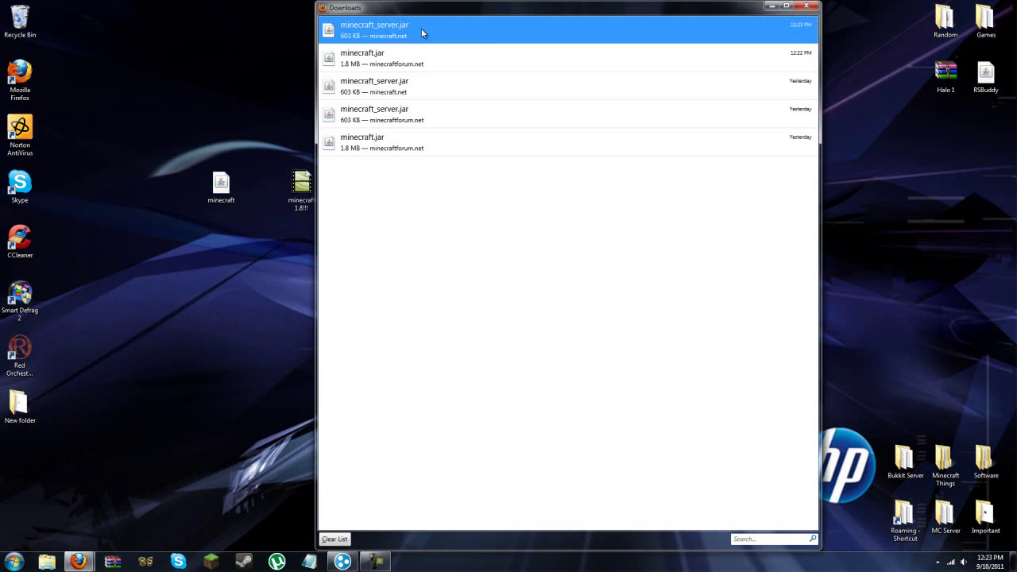
left_click_drag(421, 28, 199, 294)
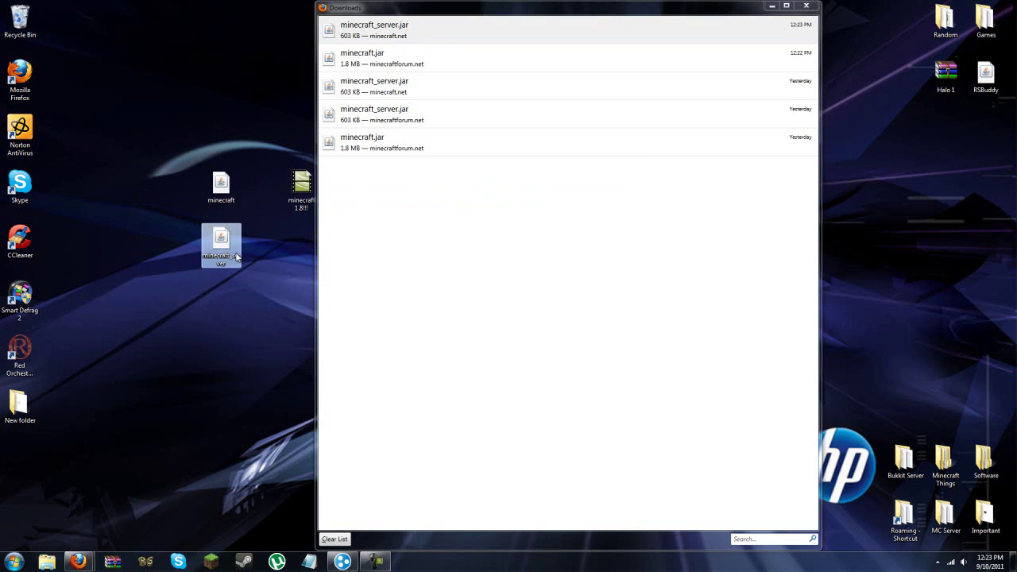
left_click(806, 6)
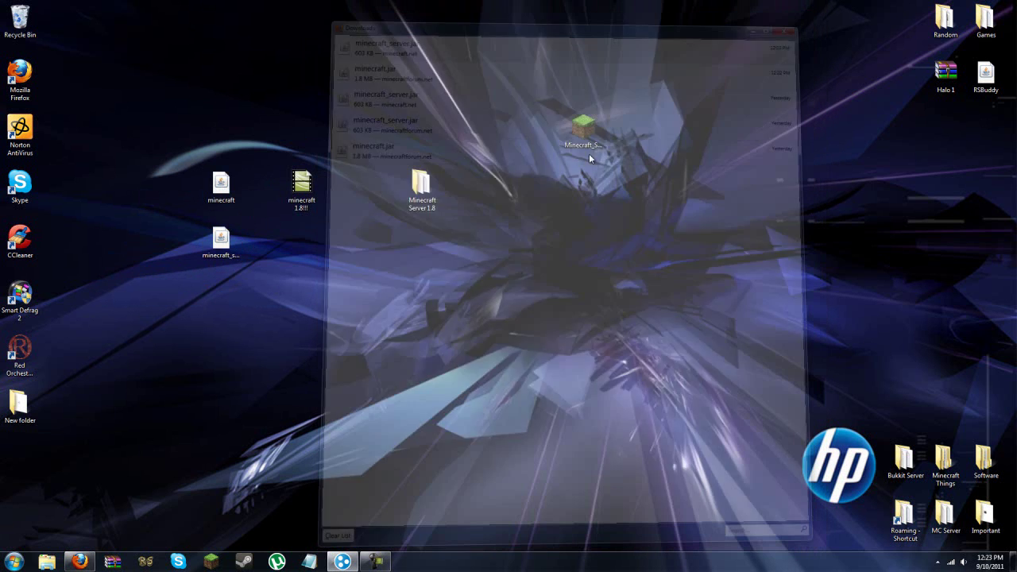
left_click_drag(221, 242, 422, 353)
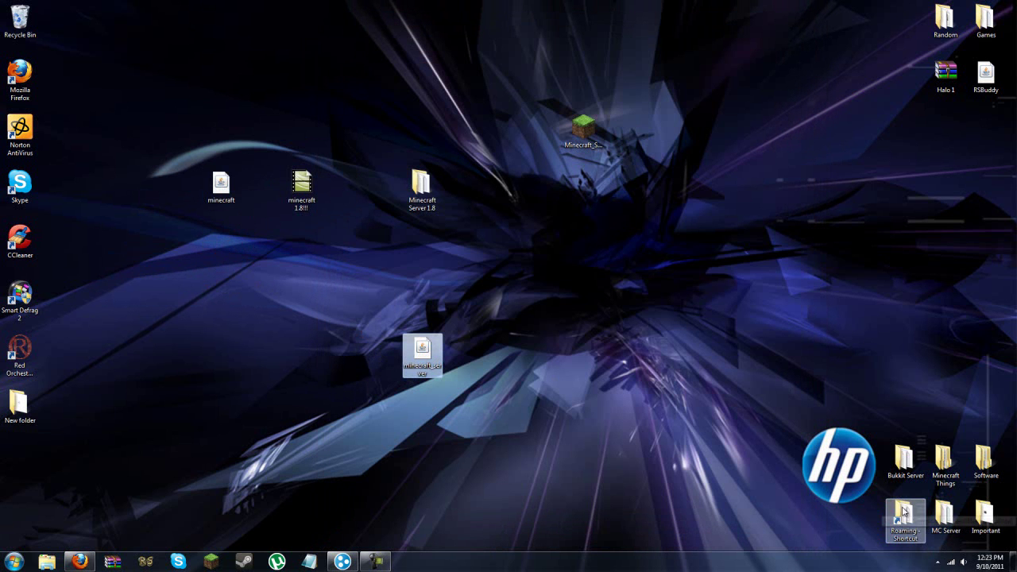
double_click(945, 515)
Step: Decline overwriting the old server jar and delete the duplicate jar into the Recycle Bin
left_click_drag(415, 303, 785, 204)
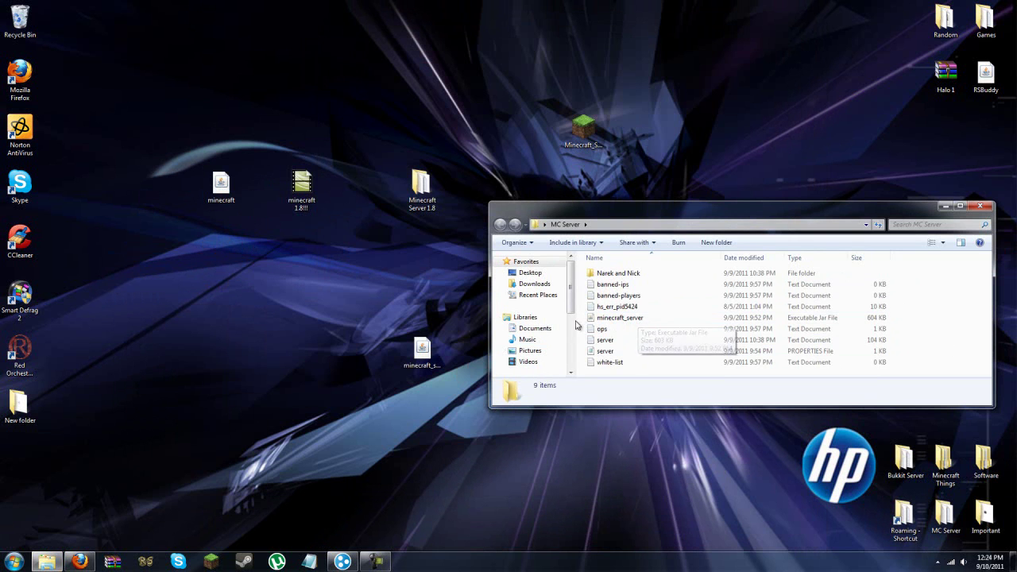
left_click_drag(581, 143, 752, 192)
left_click_drag(620, 317, 547, 127)
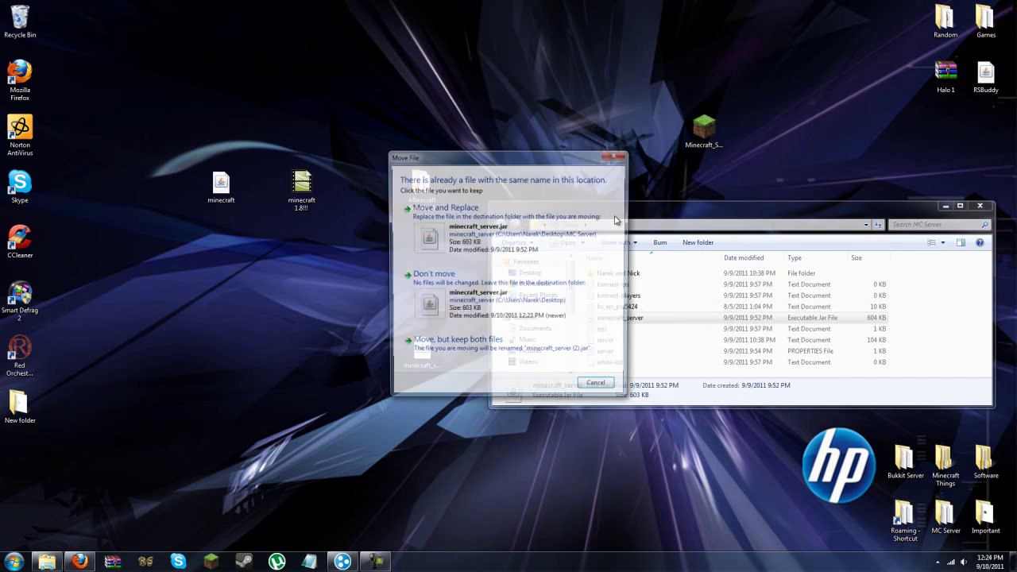
left_click(599, 389)
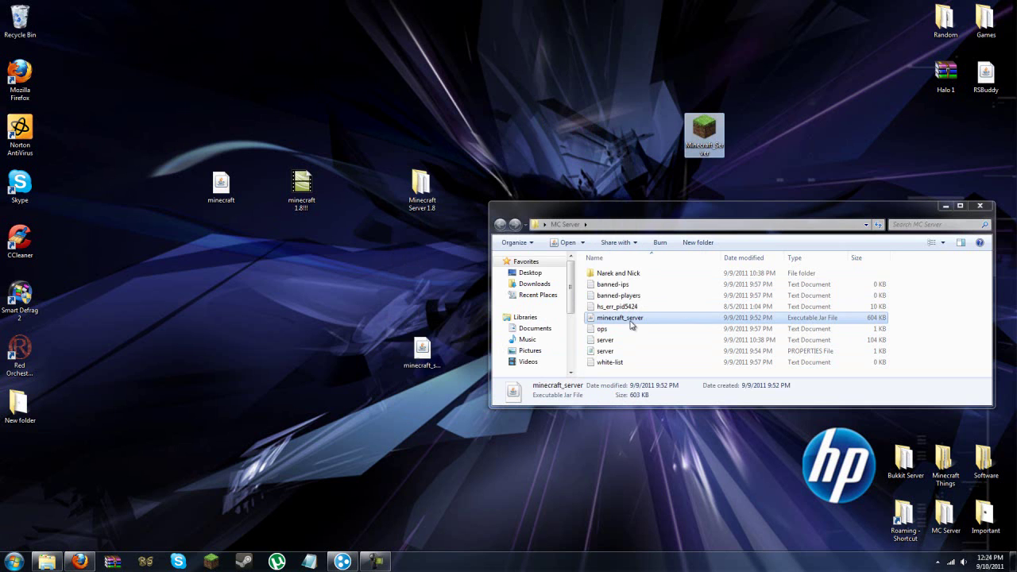
left_click_drag(422, 350, 20, 23)
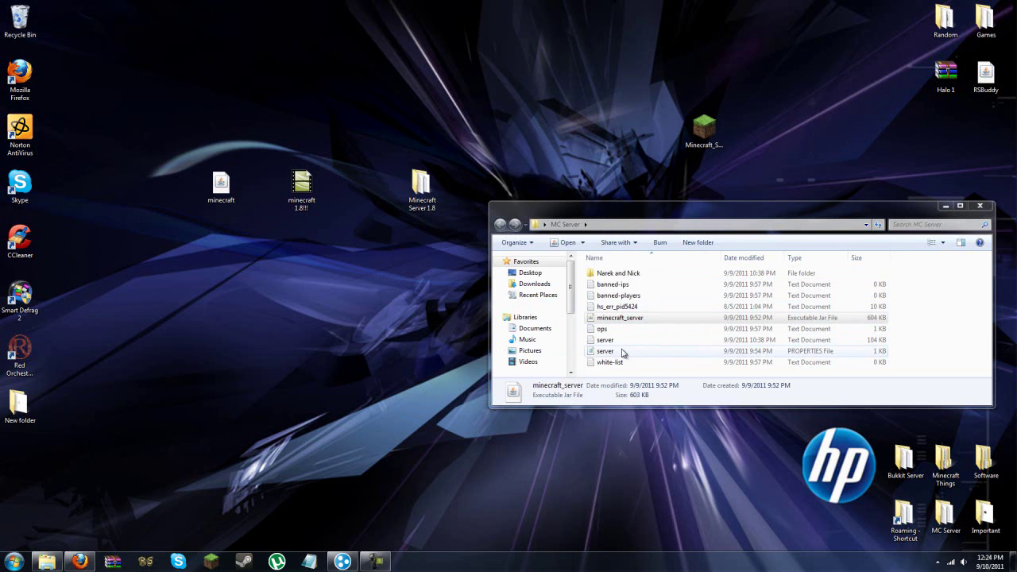
left_click_drag(620, 318, 370, 288)
left_click_drag(704, 131, 620, 373)
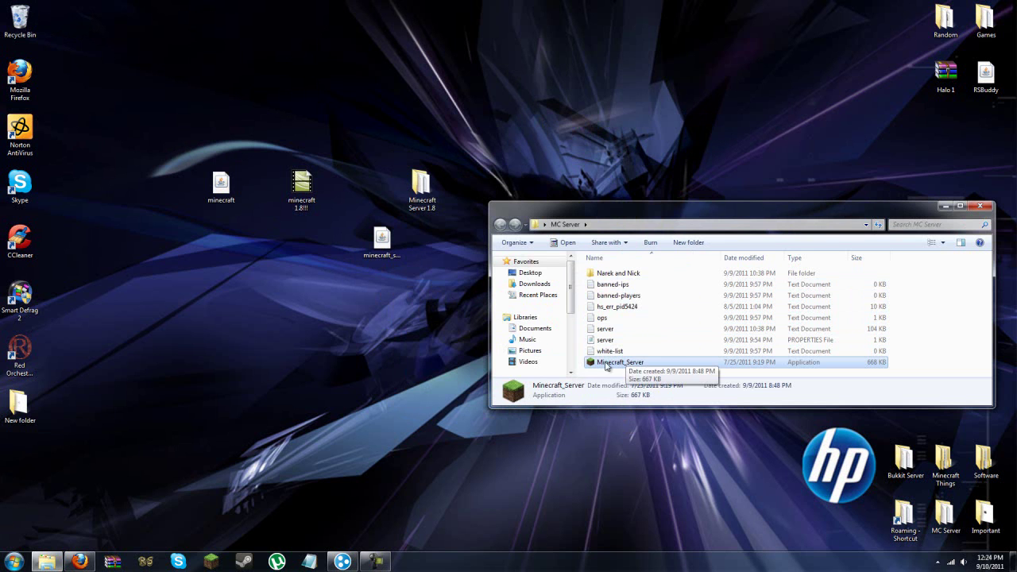
Step: Compare with the Bukkit Server folder, then move the new minecraft_server jar into MC Server
double_click(912, 463)
scroll(674, 329, "down", 1)
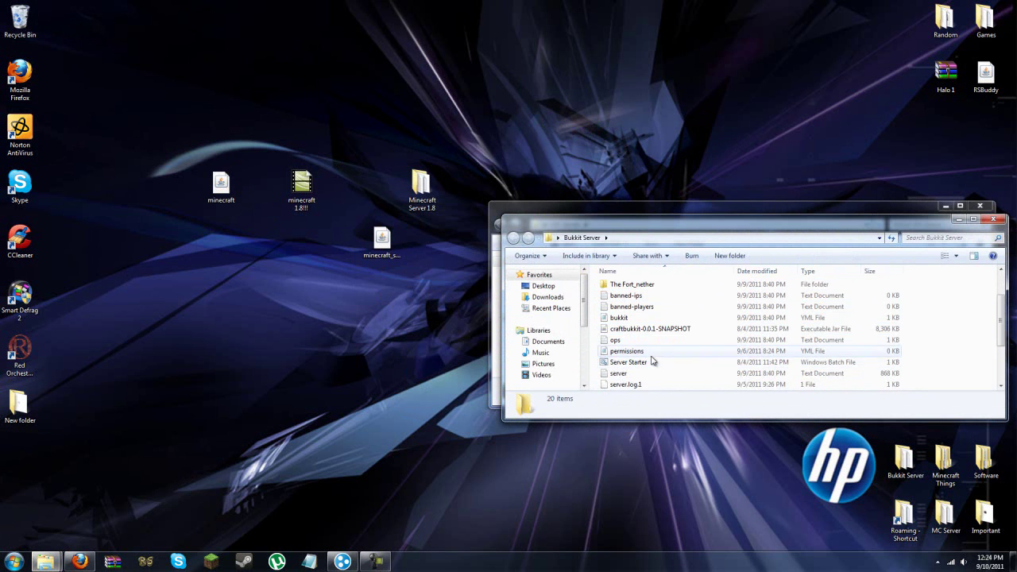
left_click(999, 219)
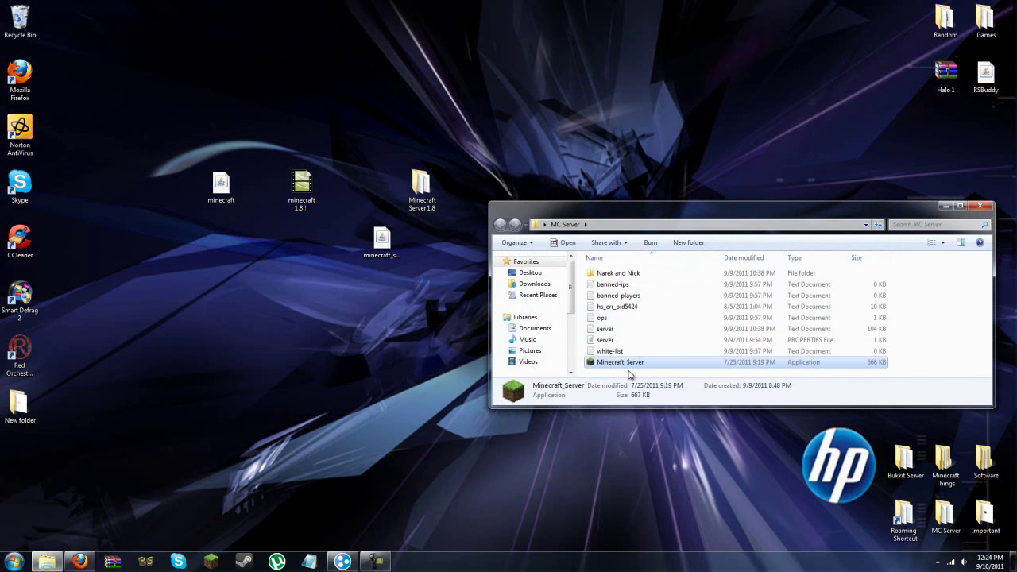
left_click_drag(625, 366, 386, 304)
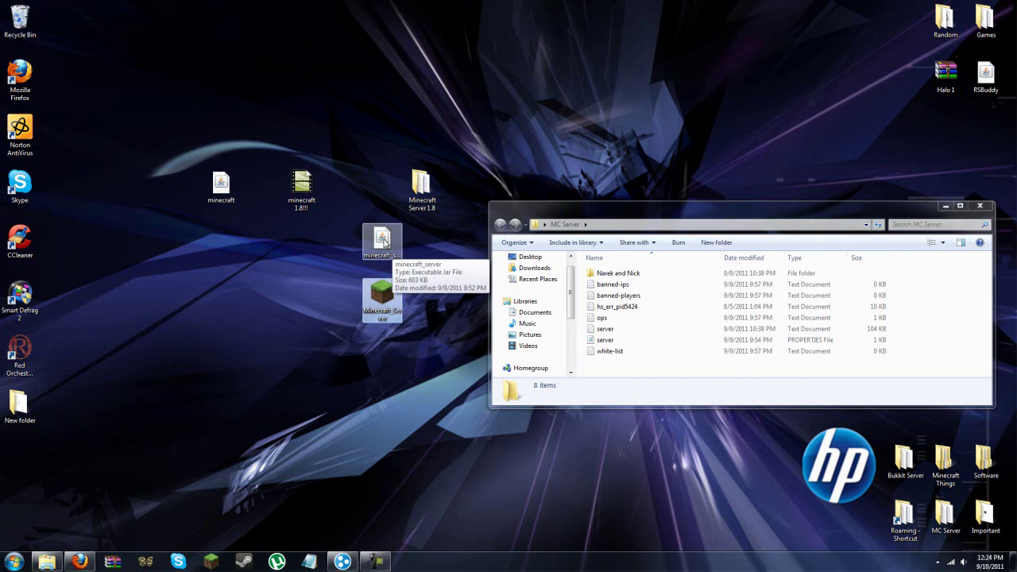
left_click_drag(383, 242, 669, 365)
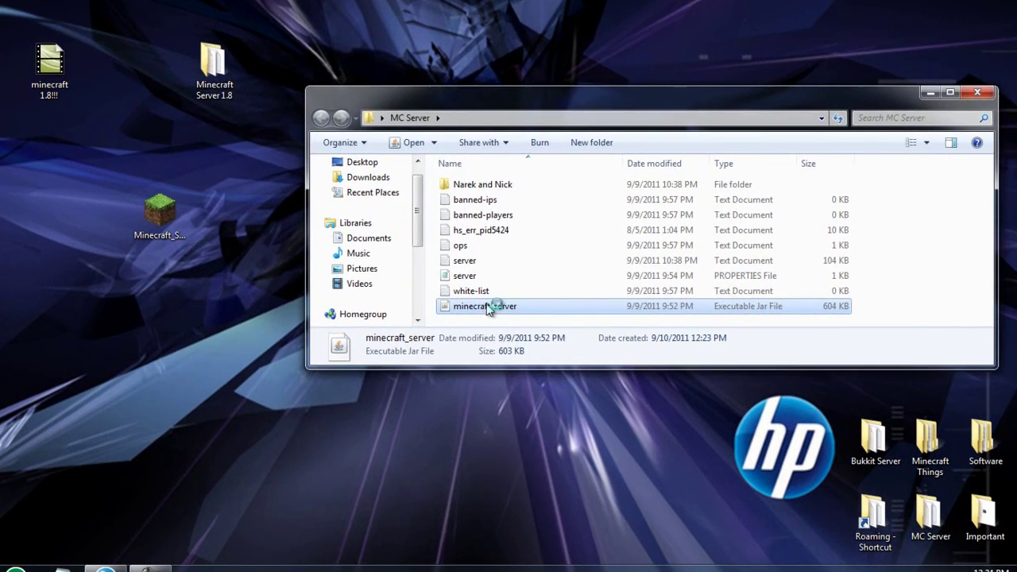
Step: Launch minecraft_server.jar in MC Server, confirm the log shows Beta 1.8 Pre-release, then minimise it
double_click(499, 310)
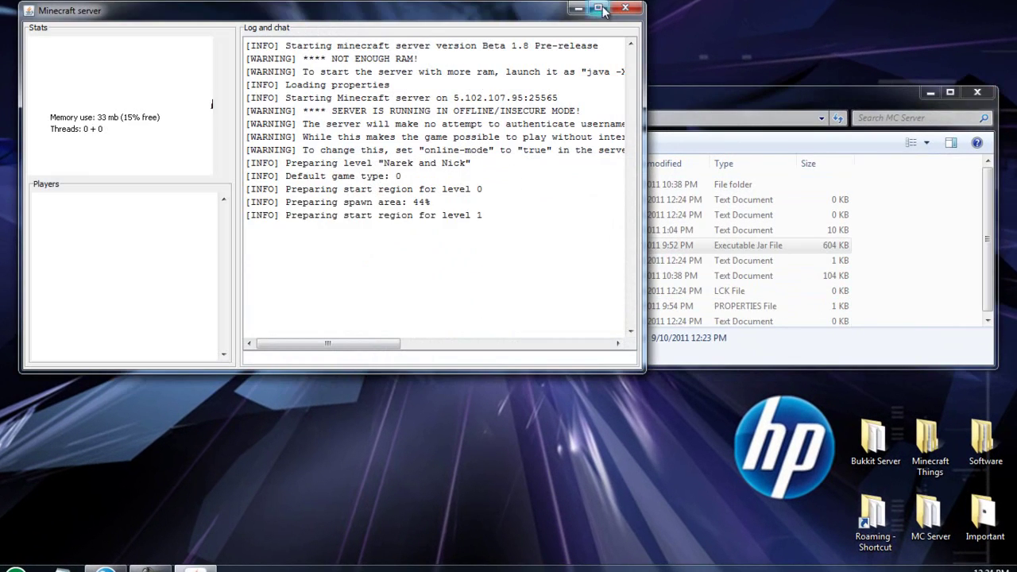
left_click(579, 8)
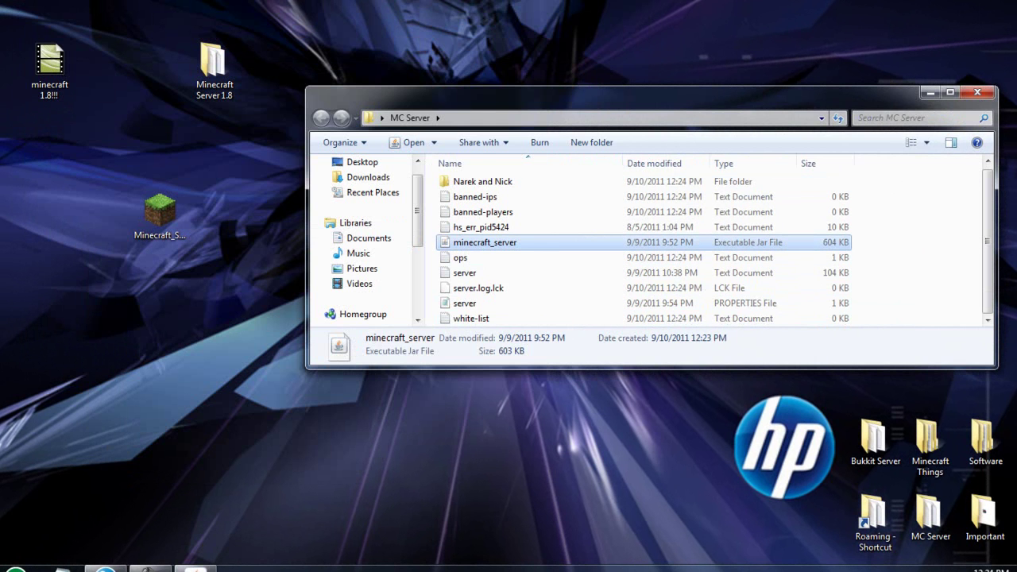
Step: Start the Minecraft launcher maximised, log in with the saved account, then minimise it
left_click(375, 209)
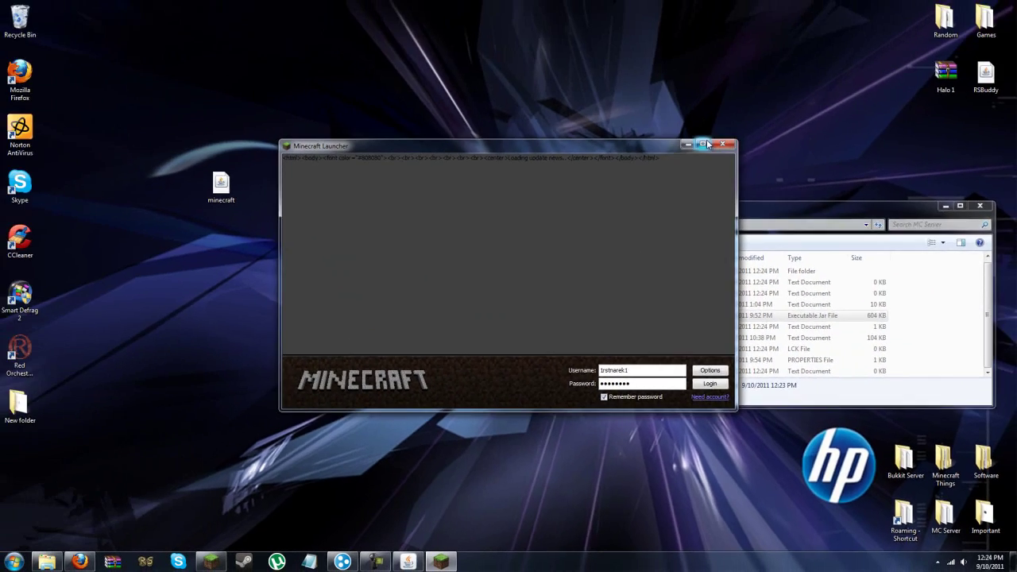
left_click(589, 12)
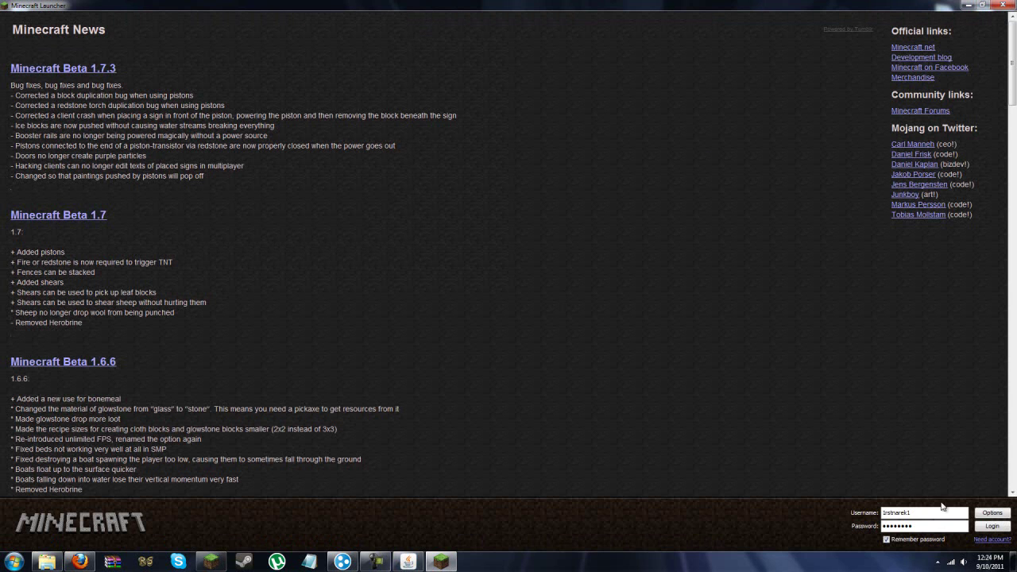
left_click(991, 526)
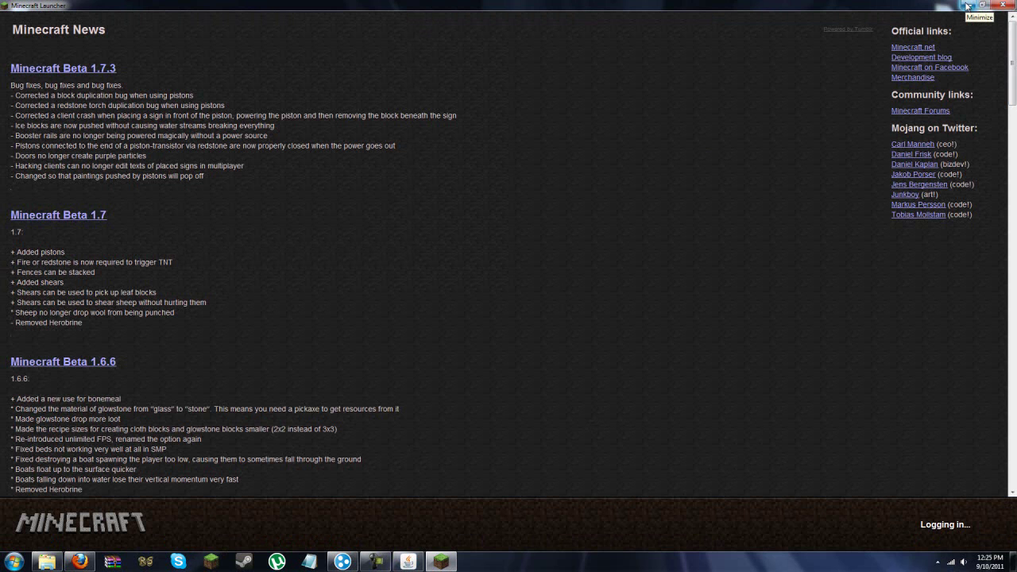
left_click(968, 7)
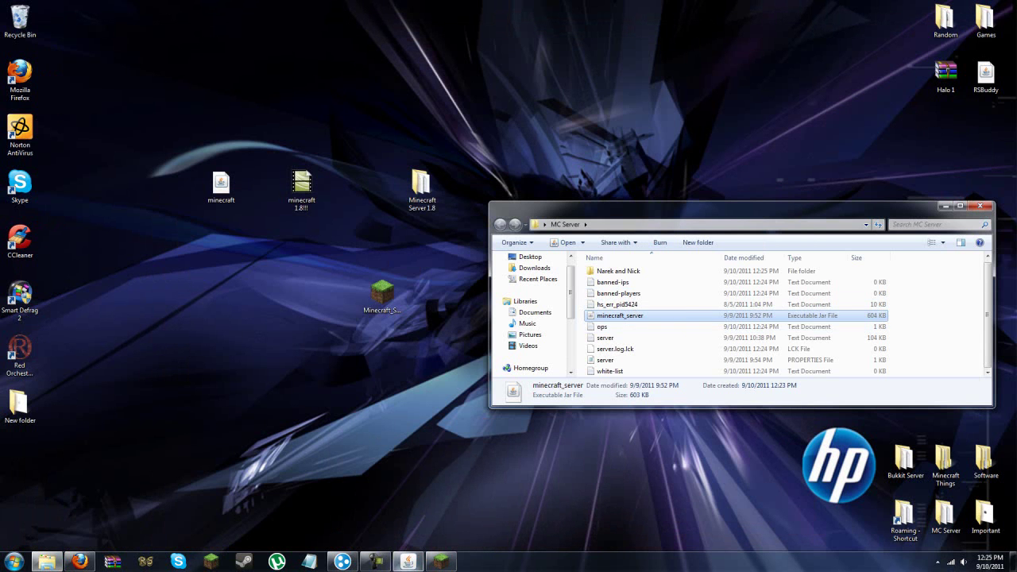
Step: Run minecraft_server until the Beta 1.8 Pre-release world reports Done, then close its window
double_click(624, 316)
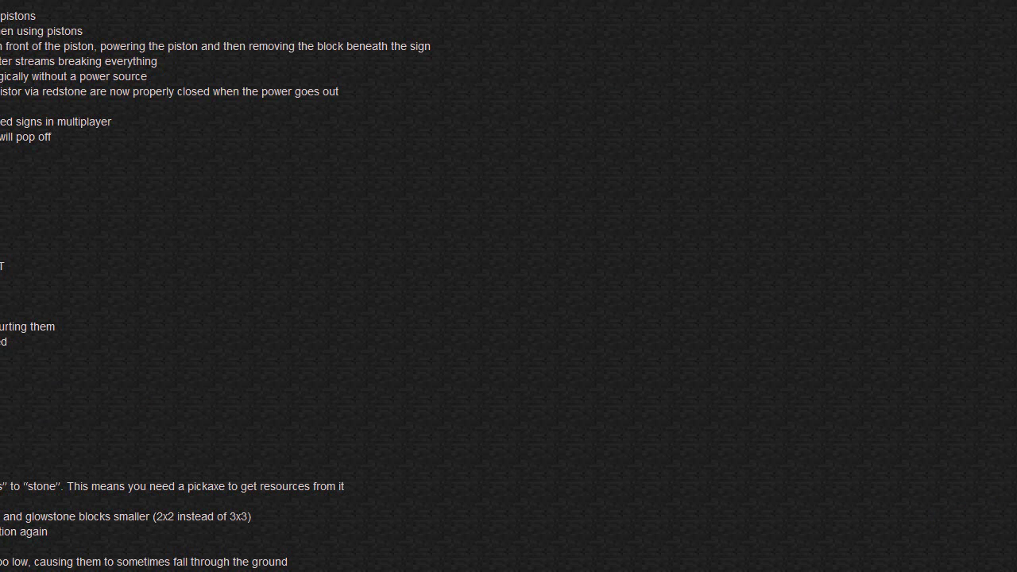
key("alt+Tab")
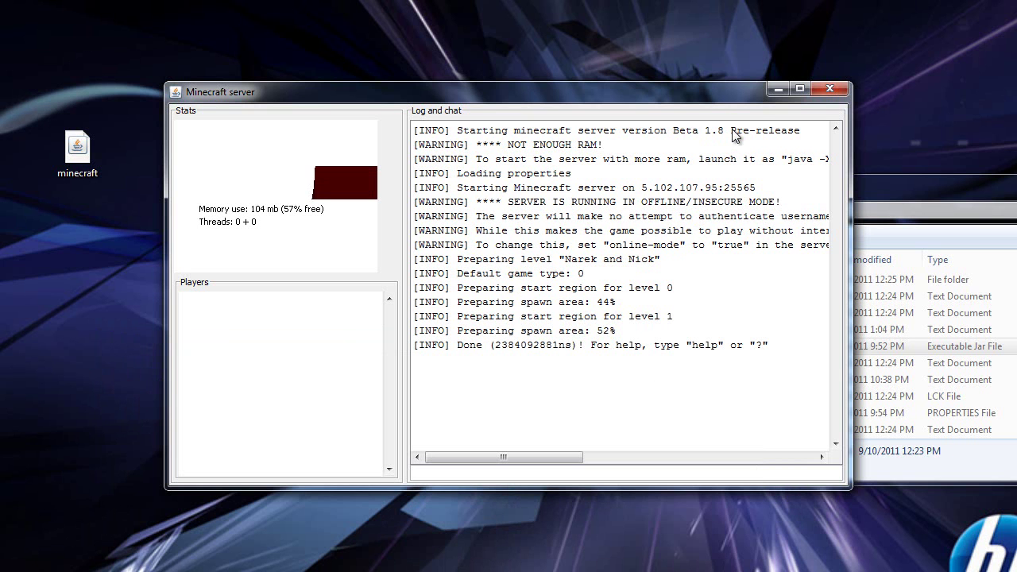
left_click(830, 88)
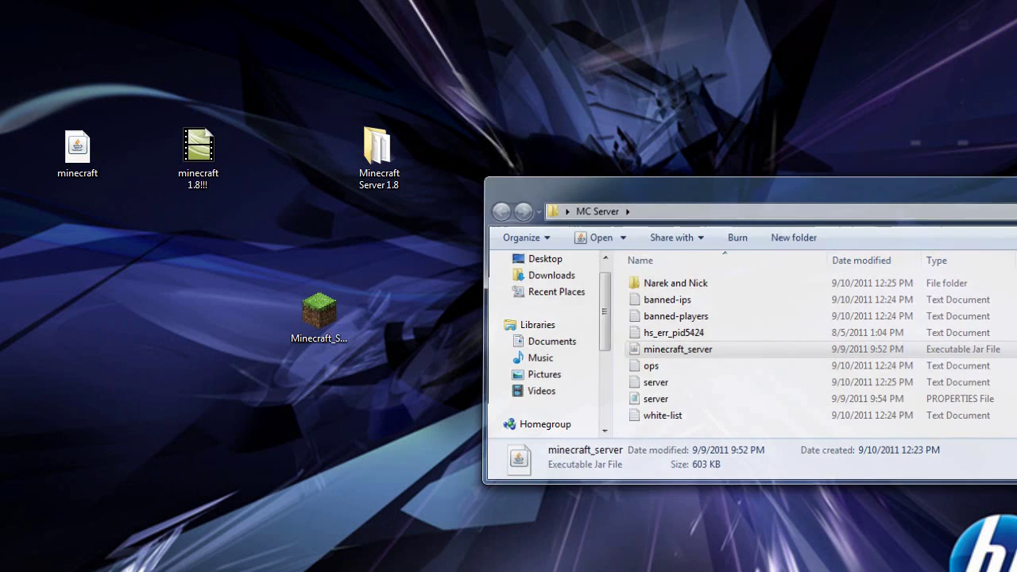
Step: Close the MC Server folder window and bring up Hamachi to view this machine's network address
left_click(755, 568)
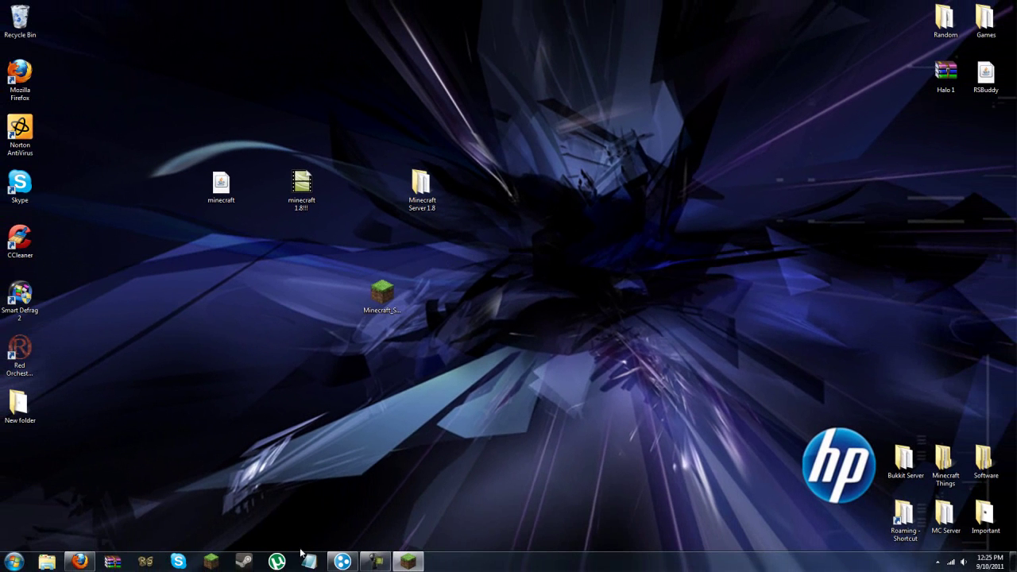
left_click(342, 562)
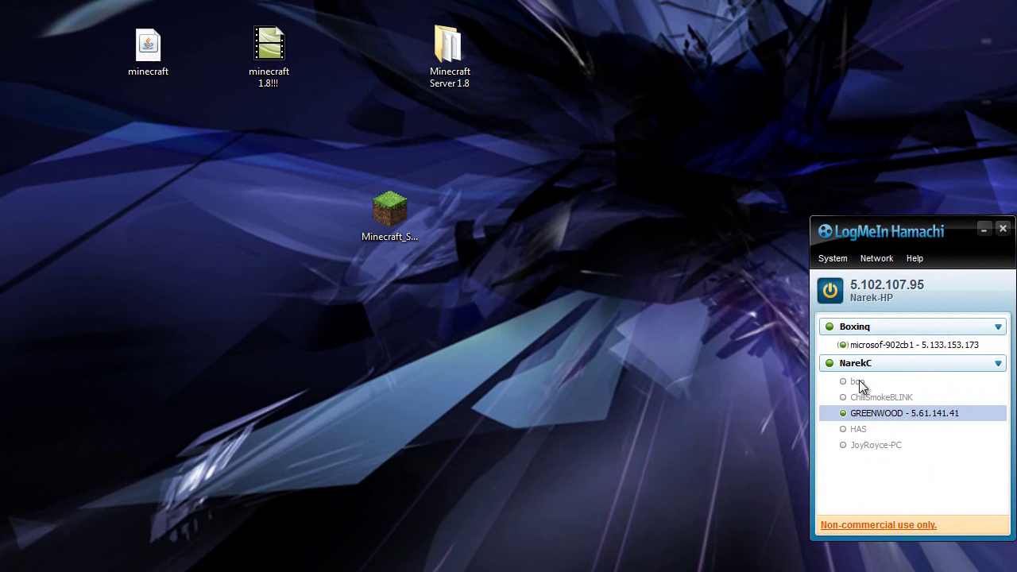
Step: Minimise Hamachi and move the Minecraft_Server icon into the top desktop row beside Minecraft Server 1.8
left_click(984, 229)
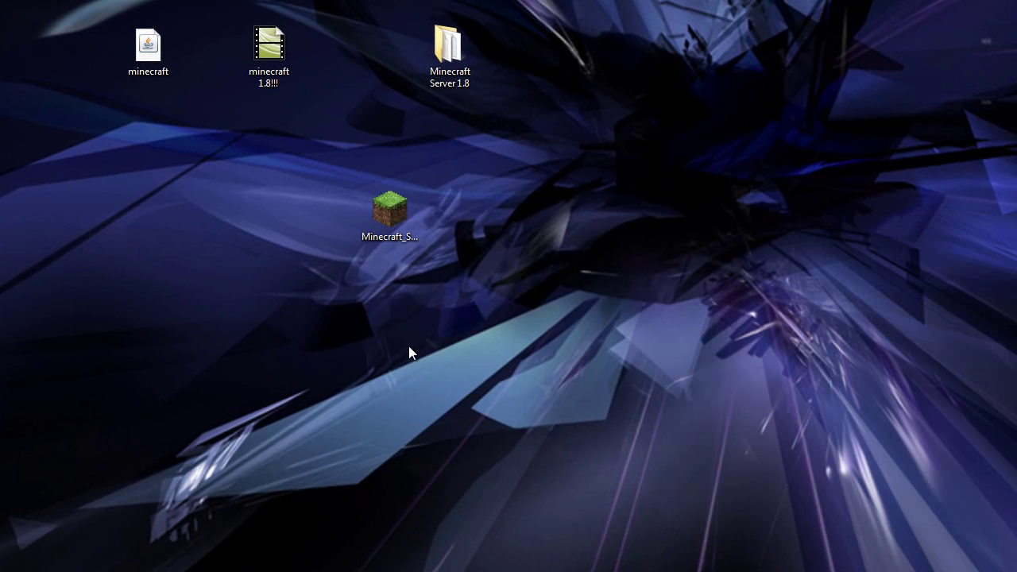
left_click_drag(390, 208, 356, 76)
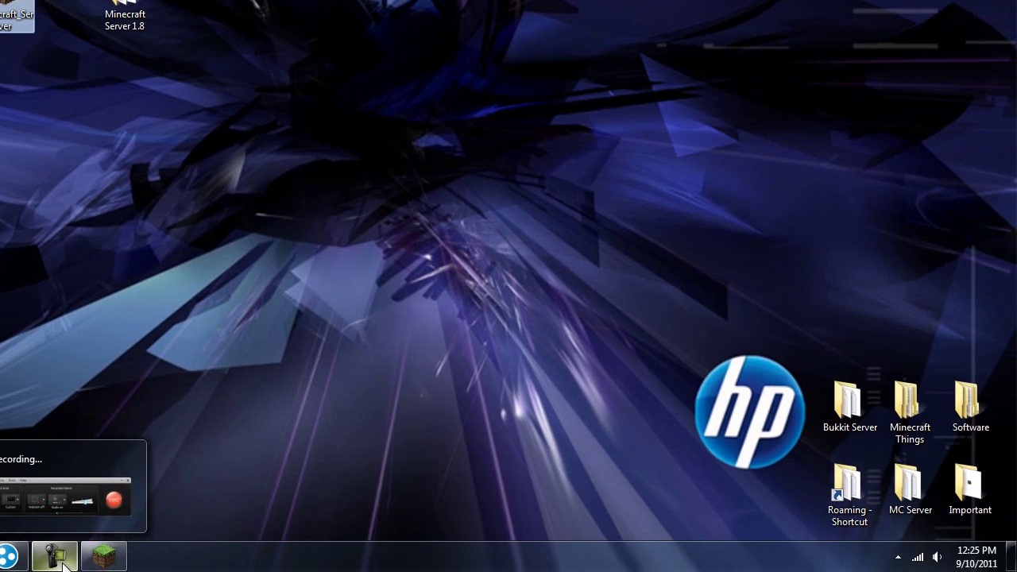
left_click(54, 554)
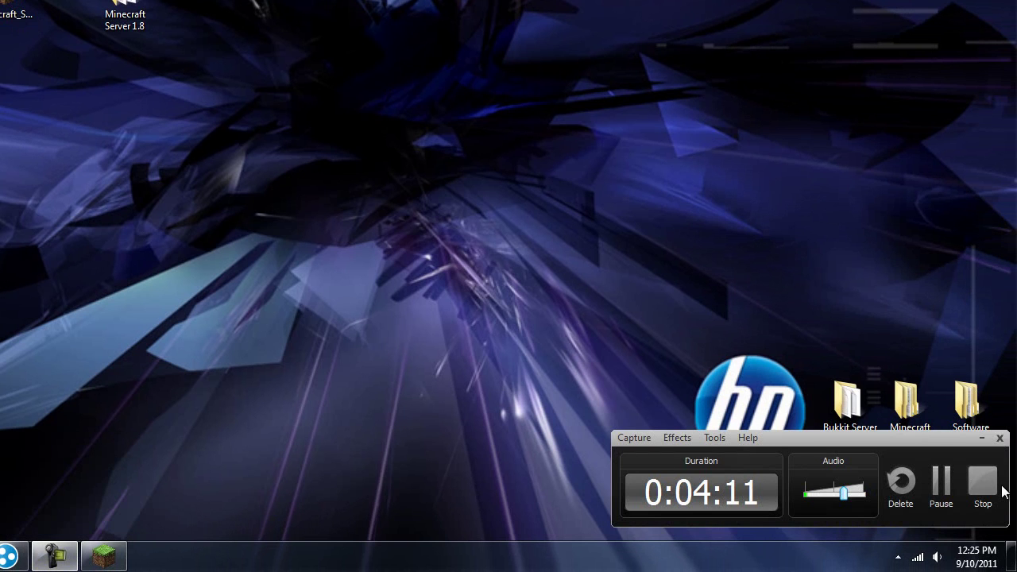